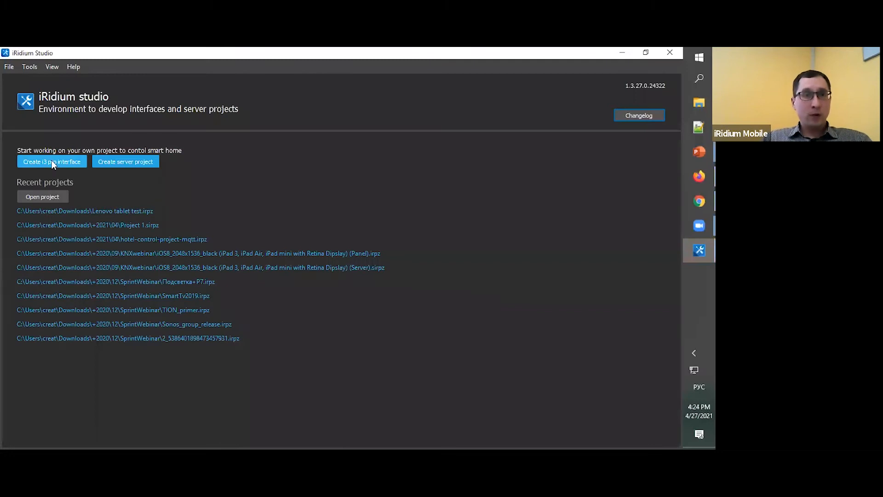
# Create a new i3 pro interface project and enlarge the workspace by shrinking the Resources area.
pyautogui.click(65, 161)
pyautogui.click(354, 325)
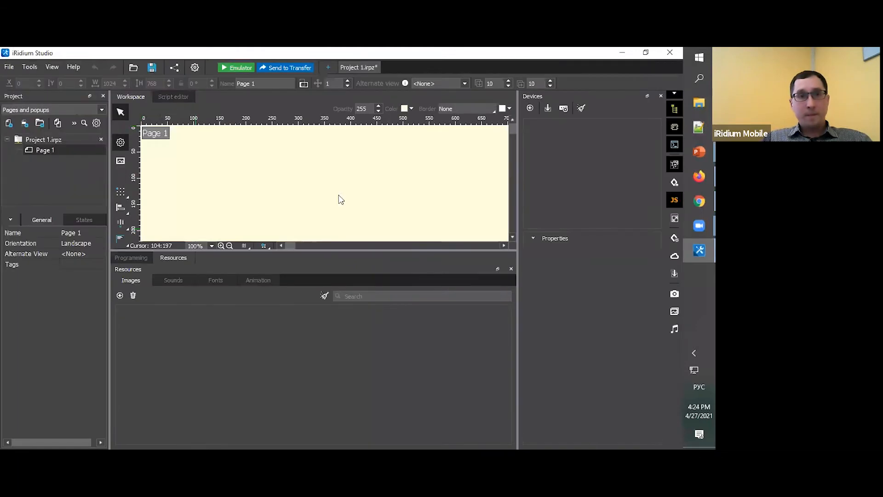
pyautogui.moveTo(349, 255); pyautogui.dragTo(349, 366)
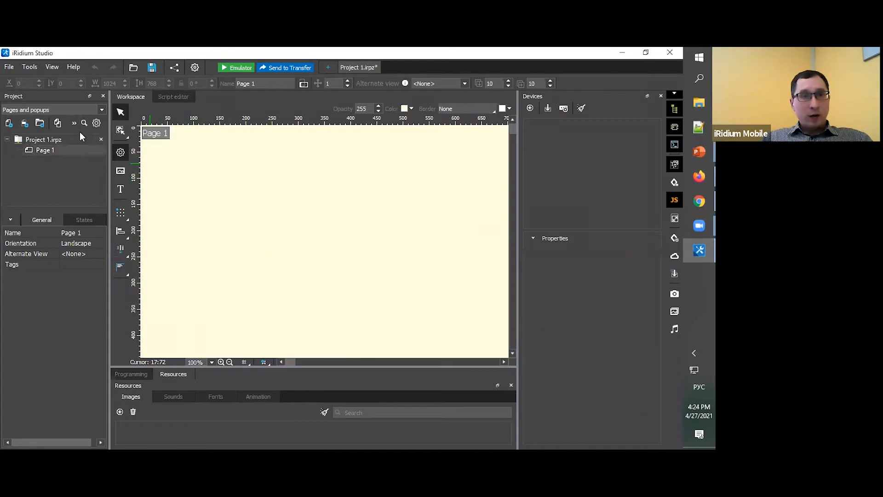
# Draw three Button items of decreasing size below one another on Page 1, the last about 212 × 48.
pyautogui.click(120, 130)
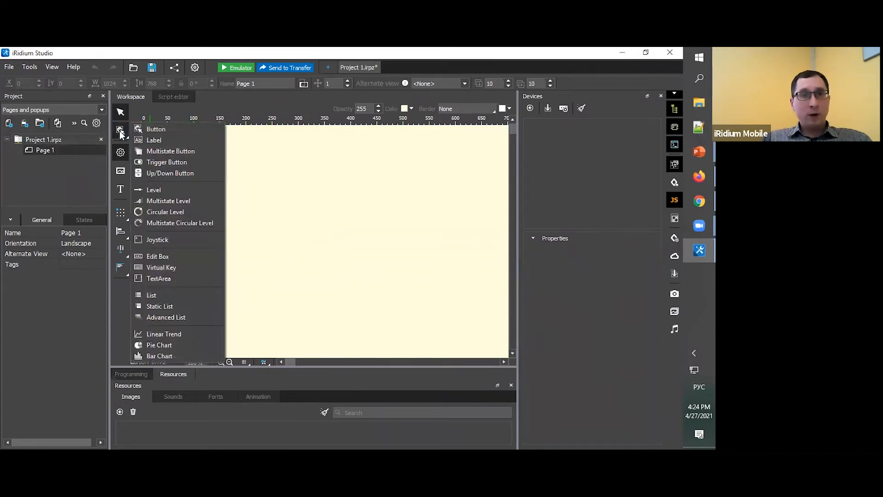
pyautogui.click(159, 131)
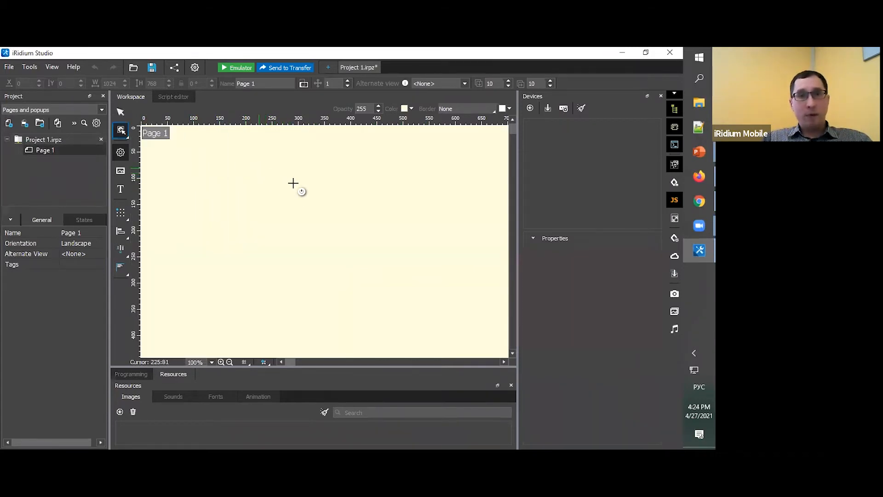
pyautogui.moveTo(258, 167); pyautogui.dragTo(443, 219)
pyautogui.moveTo(315, 246); pyautogui.dragTo(480, 291)
pyautogui.moveTo(381, 323); pyautogui.dragTo(493, 349)
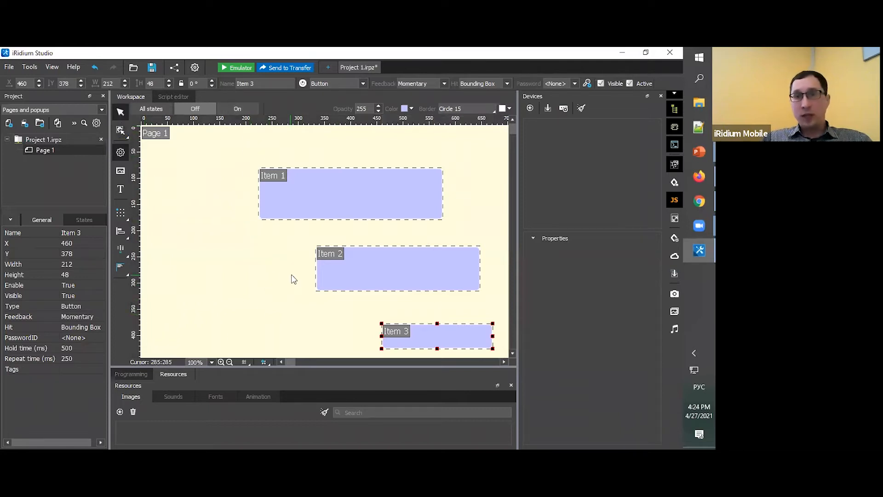
# Add a vertical guide line at about X 198 and align the left edges of all three buttons to it.
pyautogui.moveTo(385, 274); pyautogui.dragTo(327, 250)
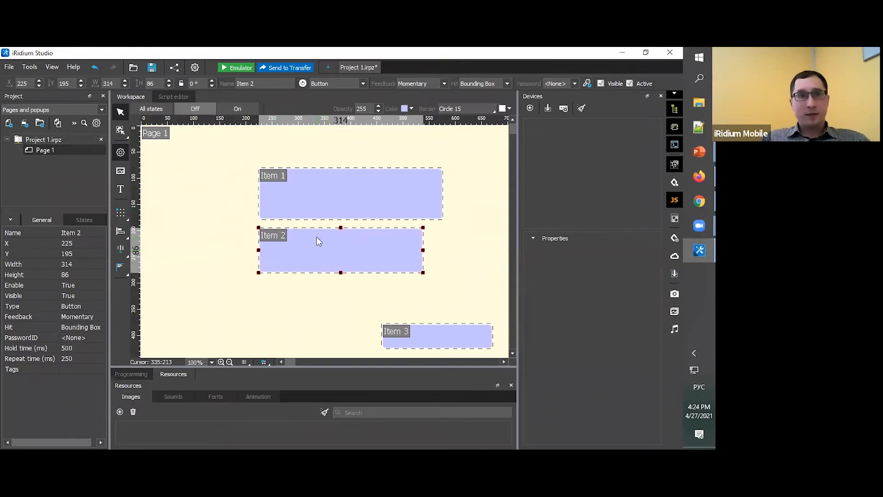
pyautogui.click(150, 193)
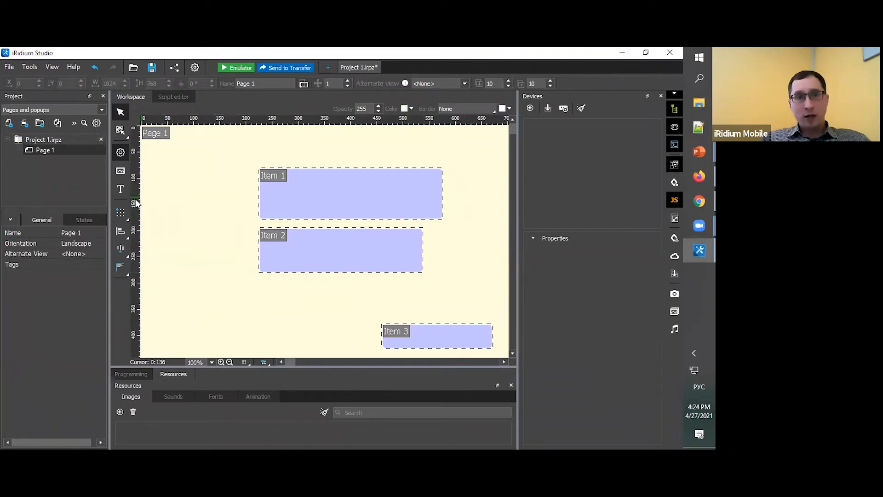
pyautogui.moveTo(135, 200); pyautogui.dragTo(244, 194)
pyautogui.moveTo(340, 209); pyautogui.dragTo(326, 238)
pyautogui.moveTo(374, 251); pyautogui.dragTo(339, 263)
pyautogui.moveTo(426, 335); pyautogui.dragTo(291, 310)
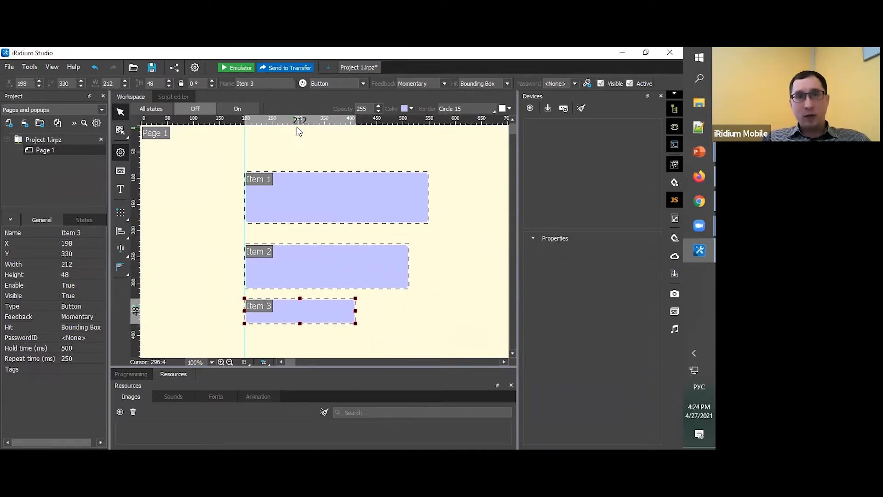
# Add horizontal guide lines at about Y 67, 207 and 312 and align the top edge of one button to each.
pyautogui.moveTo(367, 126); pyautogui.dragTo(359, 161)
pyautogui.moveTo(230, 125); pyautogui.dragTo(212, 234)
pyautogui.moveTo(200, 119); pyautogui.dragTo(190, 294)
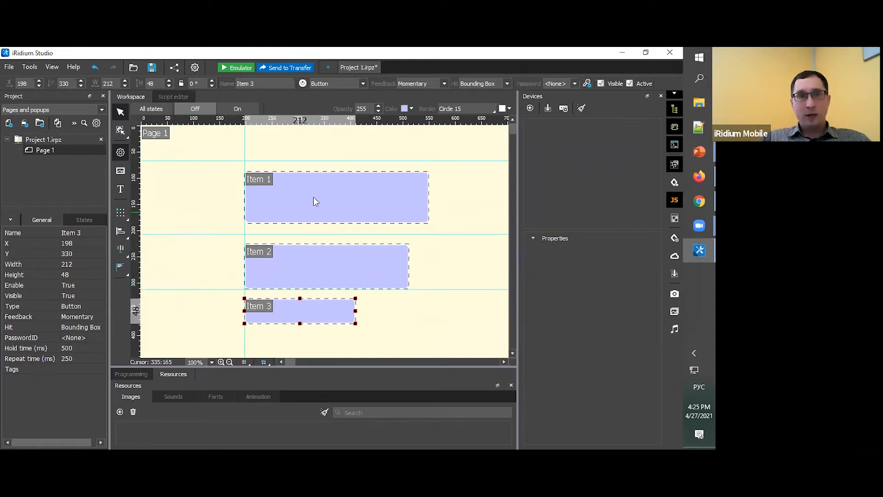
pyautogui.moveTo(313, 201); pyautogui.dragTo(314, 207)
pyautogui.moveTo(305, 255); pyautogui.dragTo(305, 250)
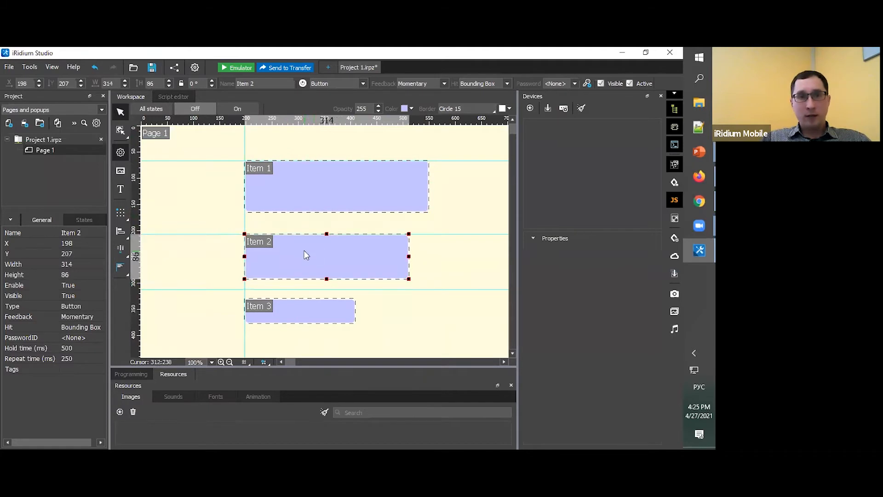
pyautogui.moveTo(274, 312); pyautogui.dragTo(277, 299)
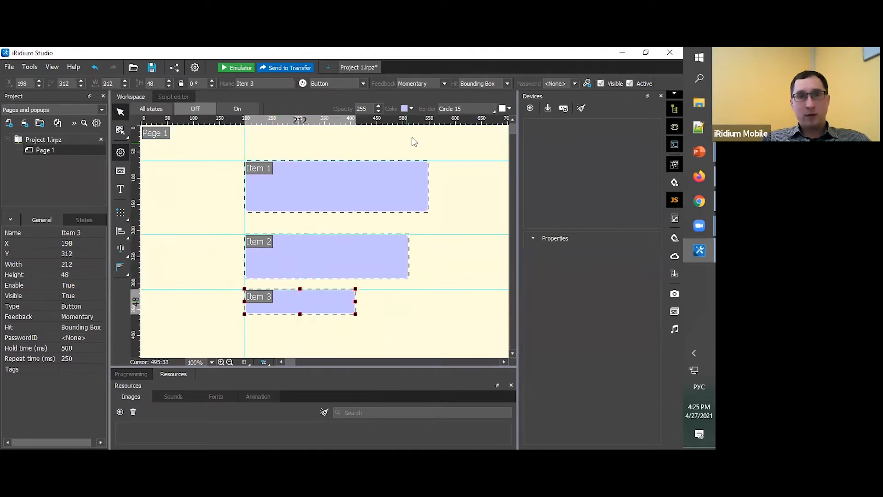
# Delete the horizontal guide line along the top edge of Item 1.
pyautogui.click(178, 161)
pyautogui.rightClick(178, 161)
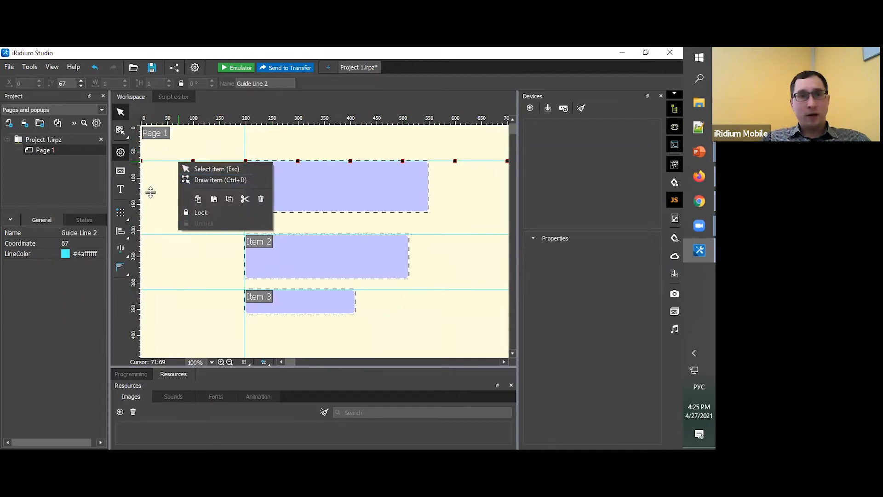
pyautogui.click(161, 167)
pyautogui.click(164, 160)
pyautogui.press('Delete')
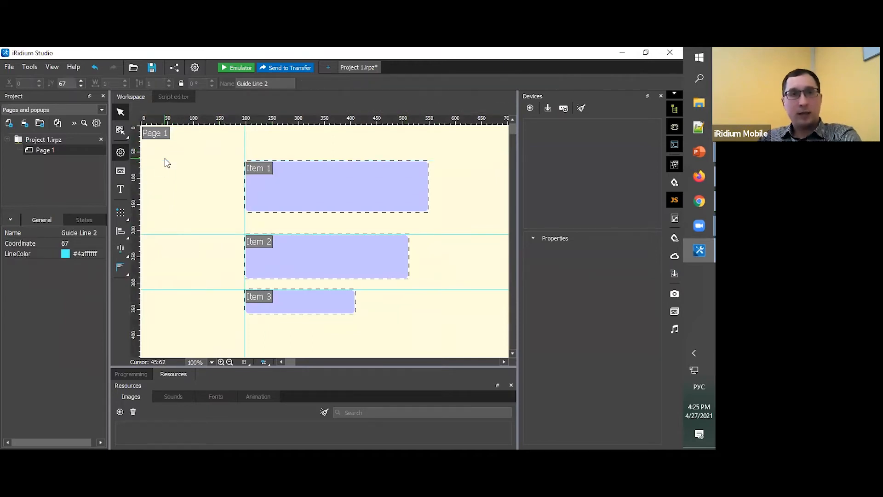
# Delete all remaining guide lines from Page 1 at once.
pyautogui.rightClick(240, 109)
pyautogui.click(186, 124)
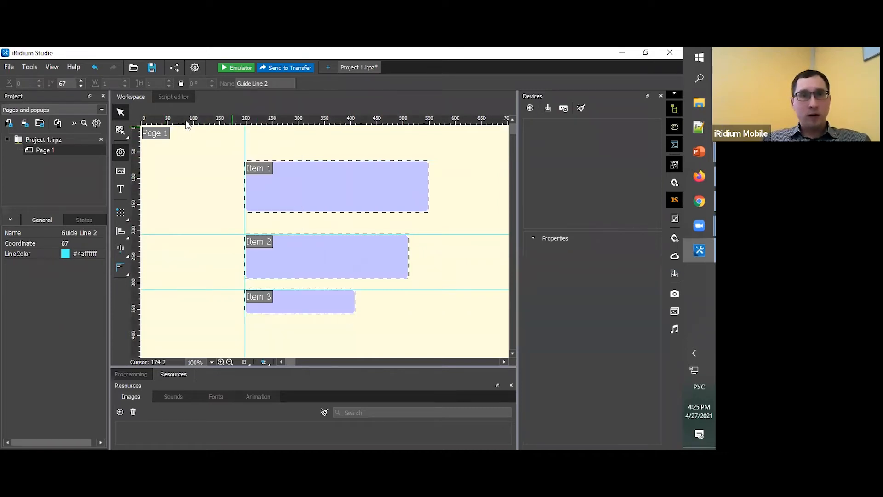
pyautogui.rightClick(244, 123)
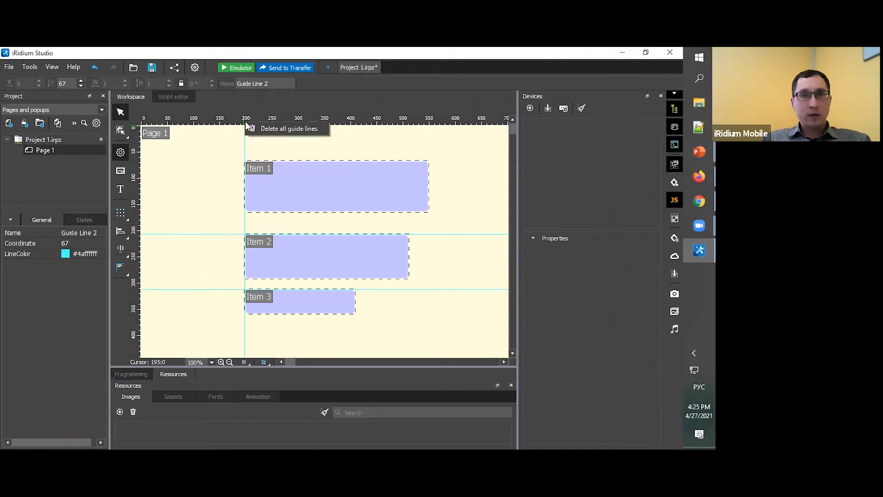
pyautogui.click(296, 130)
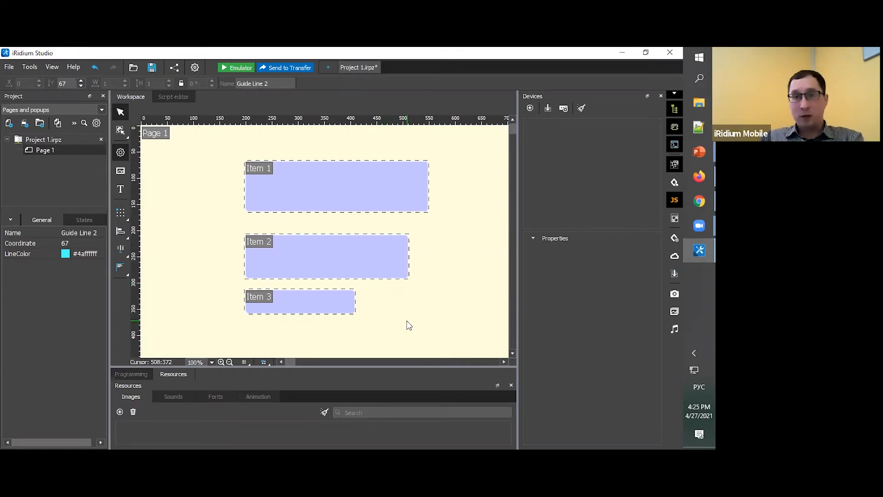
pyautogui.hotkey('alt', 'Tab')
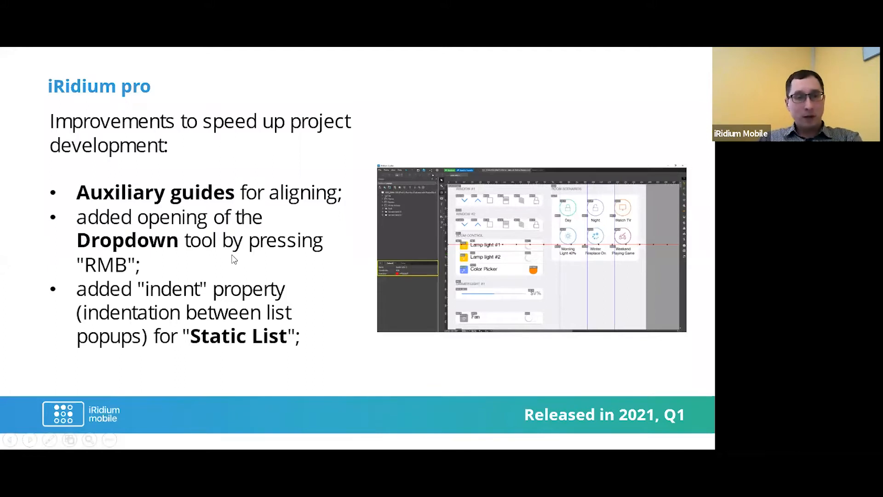
pyautogui.hotkey('alt', 'Tab')
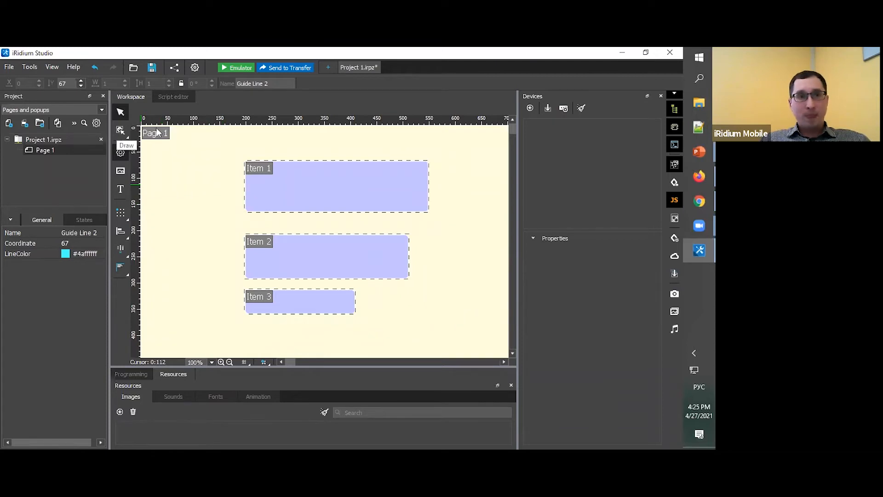
# Review the item types offered by the Draw tool and close its list.
pyautogui.click(120, 132)
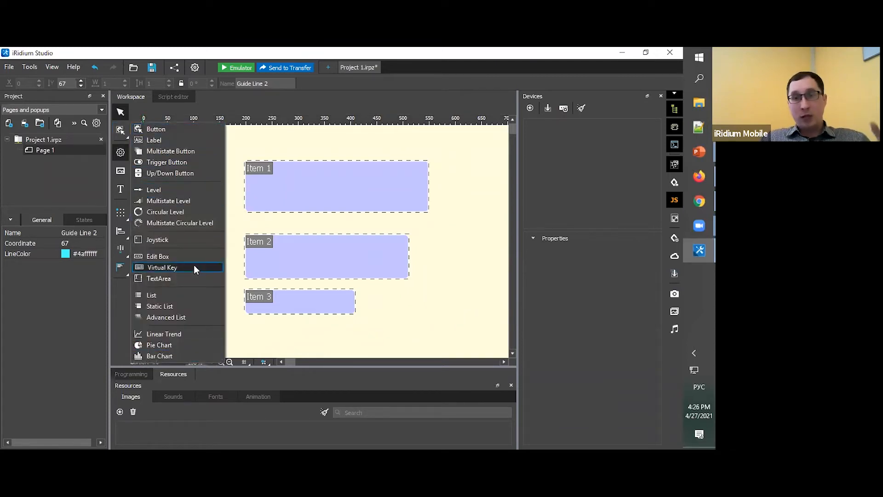
pyautogui.click(300, 147)
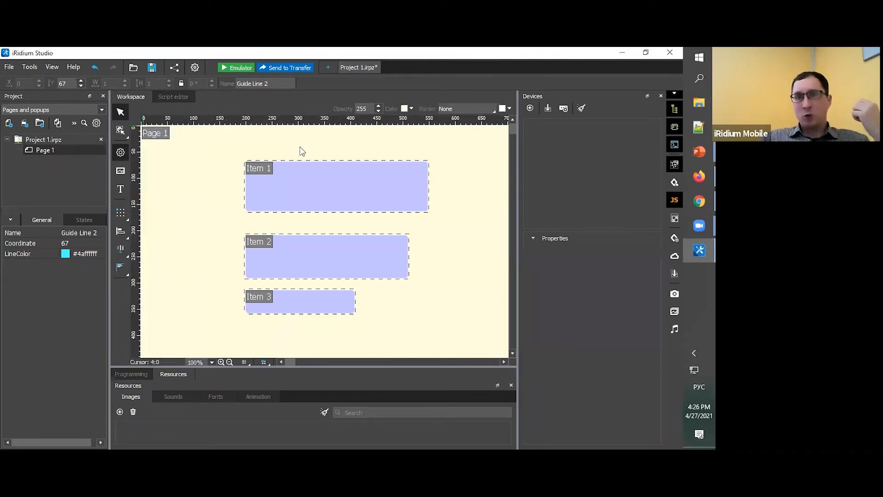
pyautogui.click(301, 152)
pyautogui.click(119, 131)
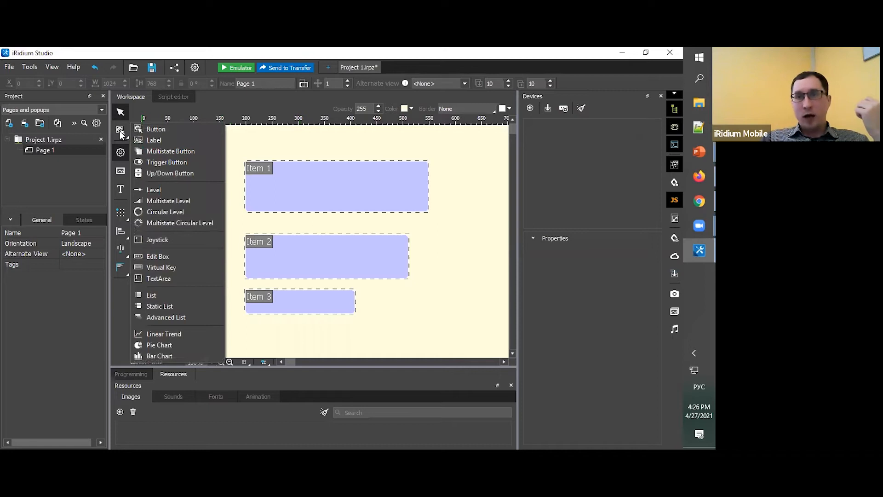
pyautogui.click(124, 133)
pyautogui.click(122, 132)
pyautogui.click(122, 132)
pyautogui.click(122, 132)
pyautogui.click(228, 145)
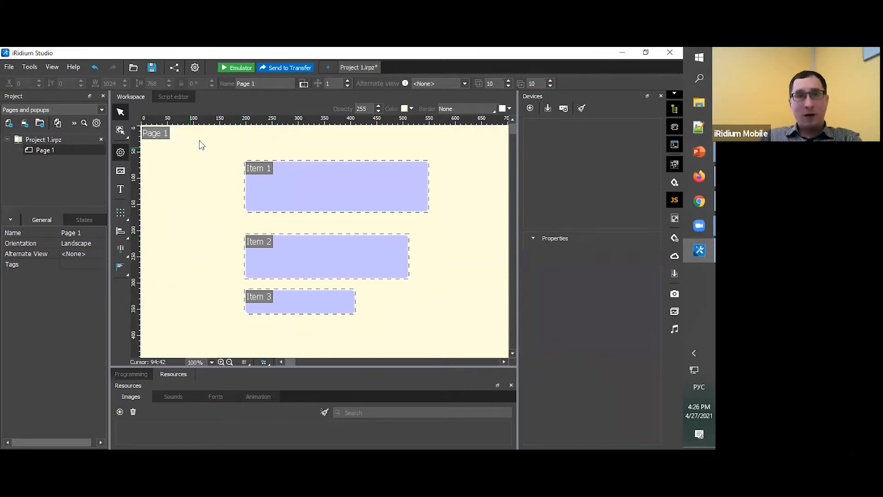
pyautogui.hotkey('alt', 'Tab')
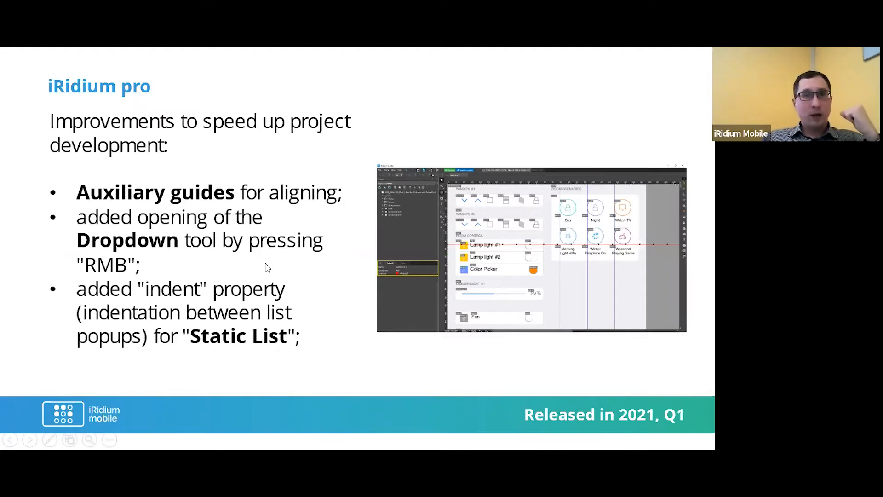
pyautogui.click(276, 293)
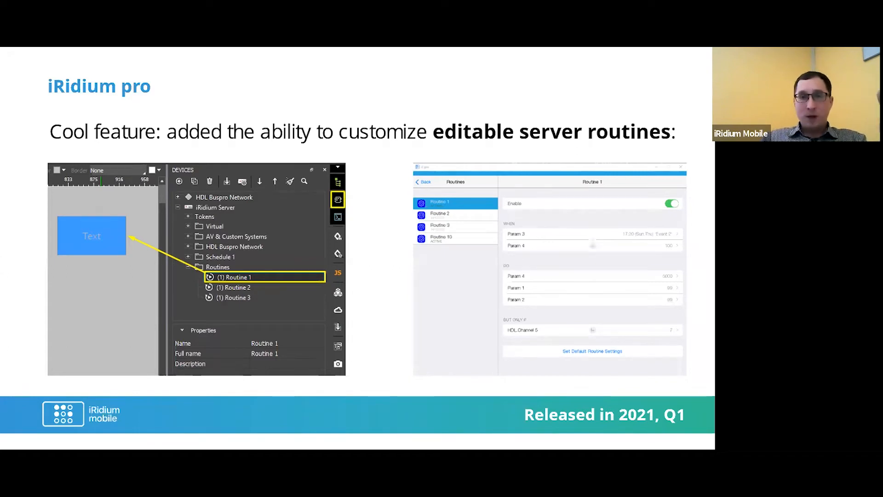
pyautogui.hotkey('alt', 'Tab')
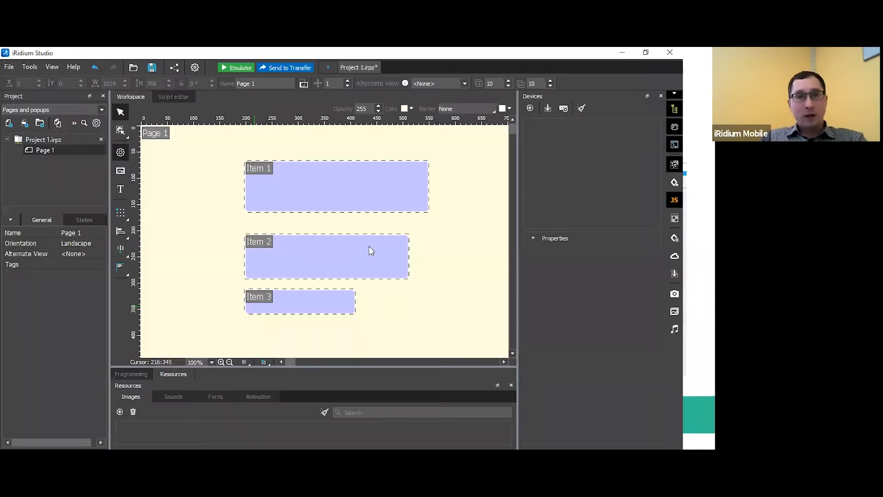
# Create a new server project alongside the open panel project.
pyautogui.click(9, 67)
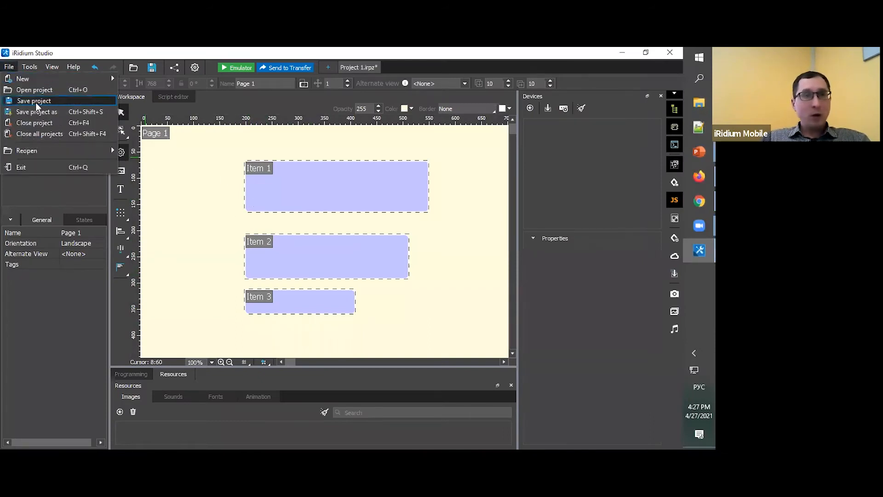
pyautogui.moveTo(27, 79)
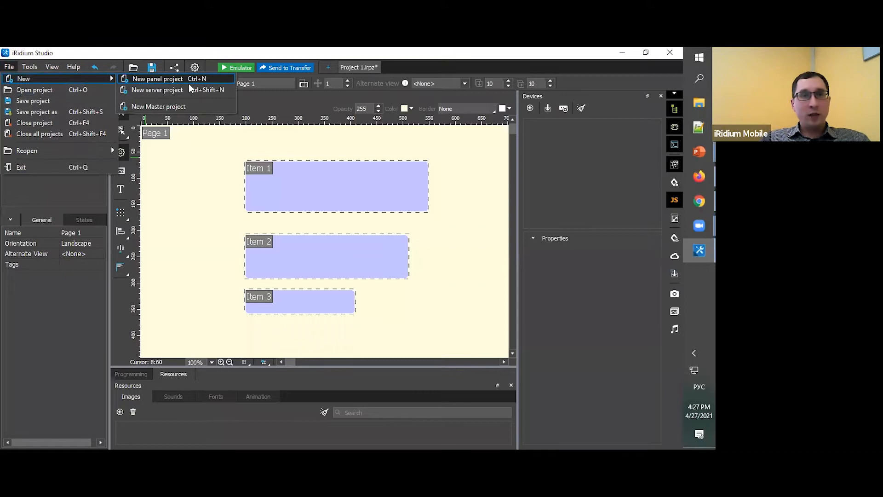
pyautogui.click(190, 84)
pyautogui.click(355, 277)
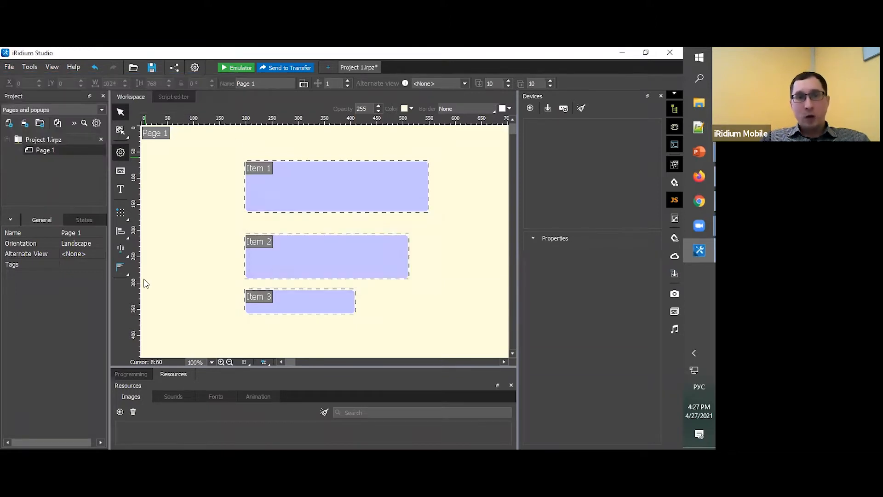
# Add two commands to the Virtual device of the server project.
pyautogui.click(10, 123)
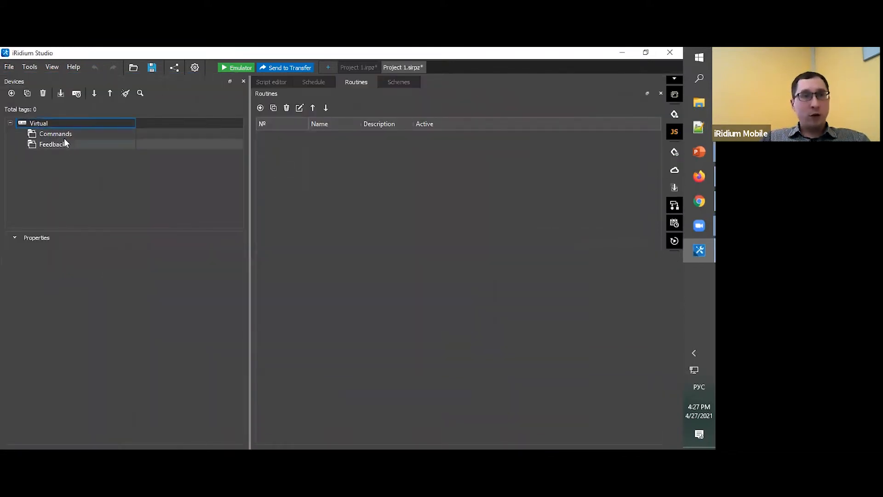
pyautogui.click(58, 136)
pyautogui.rightClick(57, 136)
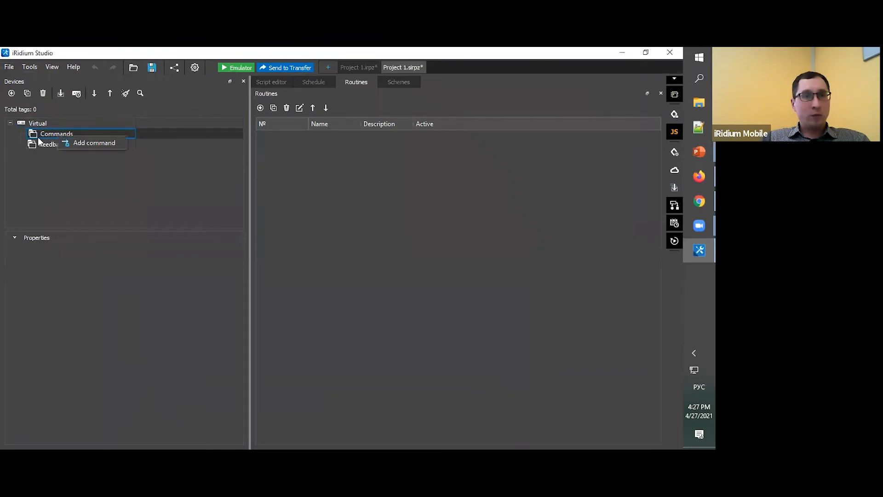
pyautogui.click(69, 141)
pyautogui.rightClick(67, 134)
pyautogui.click(96, 142)
# Add two feedbacks to the Virtual device.
pyautogui.click(65, 168)
pyautogui.rightClick(64, 169)
pyautogui.click(105, 180)
pyautogui.rightClick(73, 166)
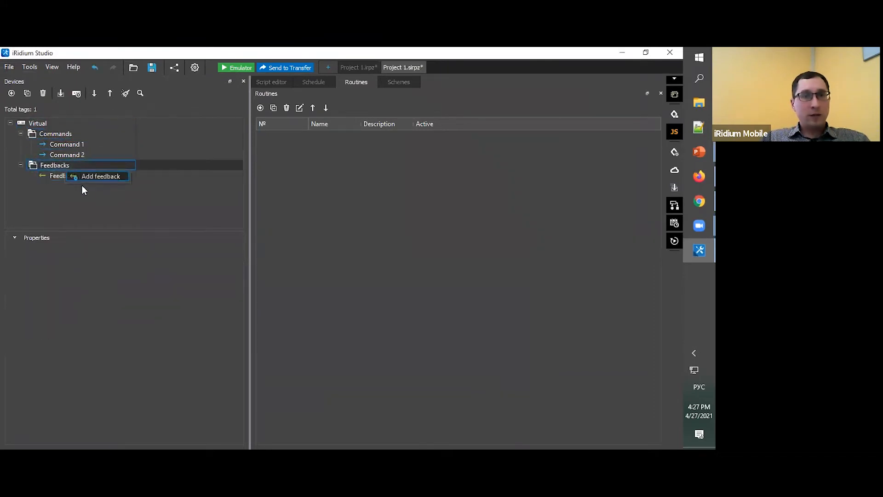
pyautogui.click(83, 176)
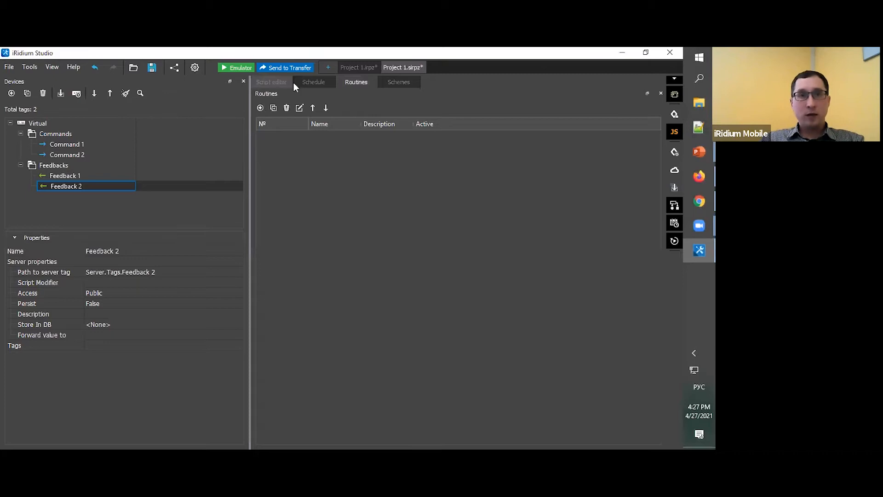
# Create a new routine and add a When condition that the System.Date.Day token equals 0.
pyautogui.click(260, 108)
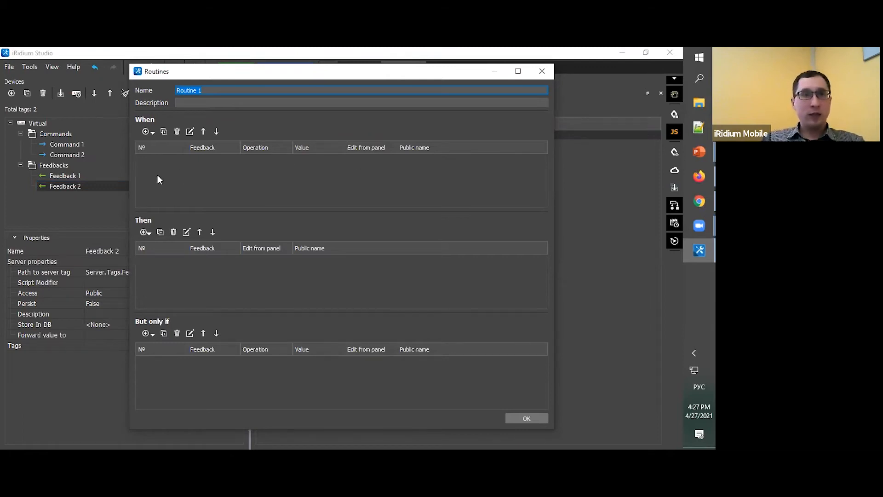
pyautogui.click(146, 133)
pyautogui.click(166, 147)
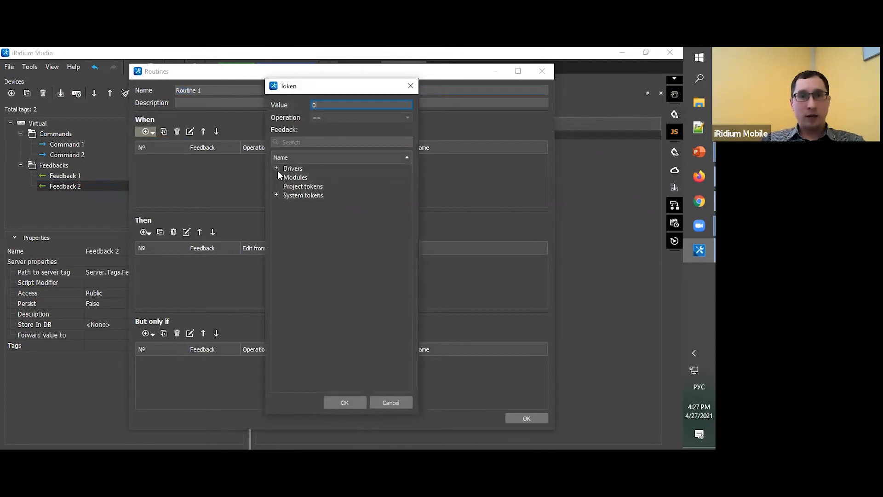
pyautogui.click(276, 195)
pyautogui.click(286, 237)
pyautogui.click(322, 246)
pyautogui.click(344, 402)
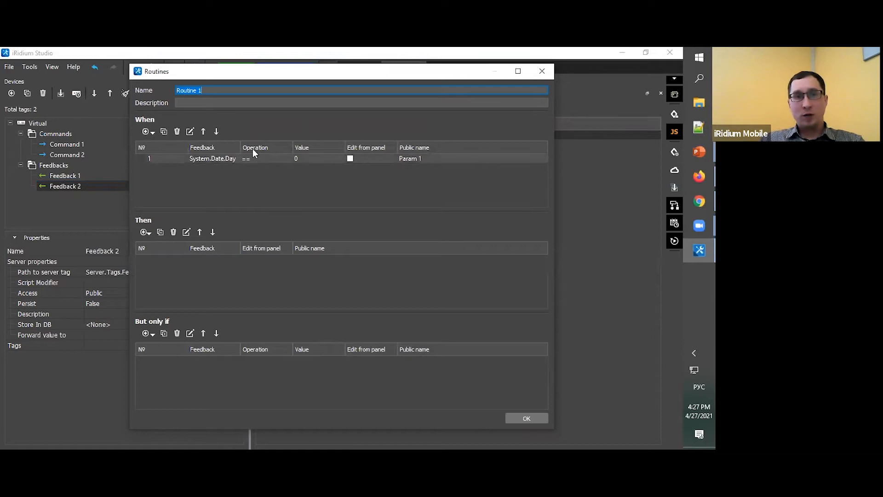
# Set the comparison value of the System.Date.Day condition to 27.
pyautogui.click(302, 159)
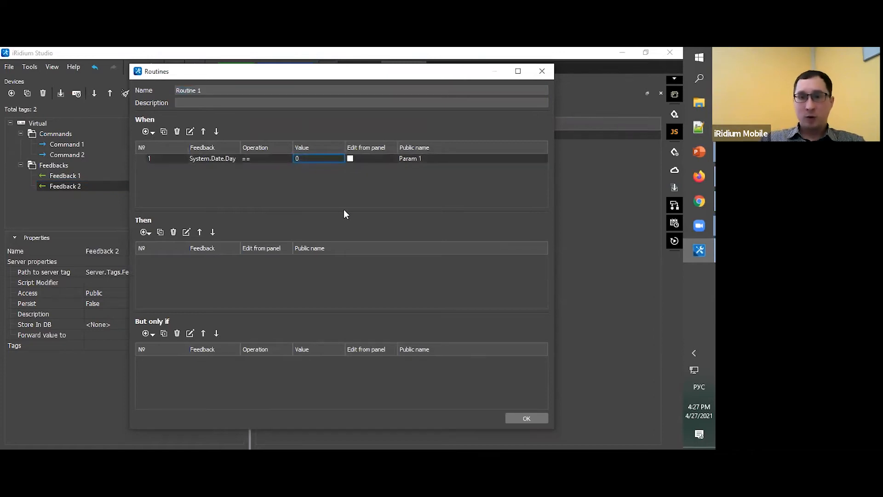
pyautogui.doubleClick(295, 158)
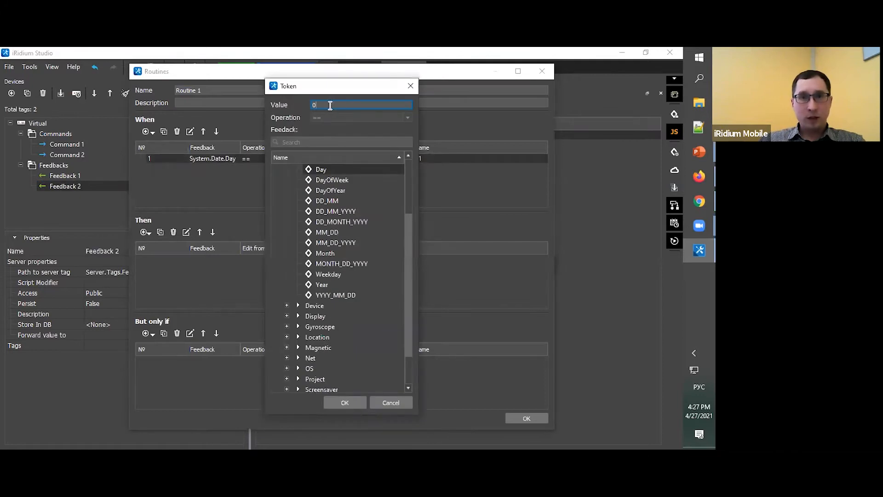
pyautogui.press('Return')
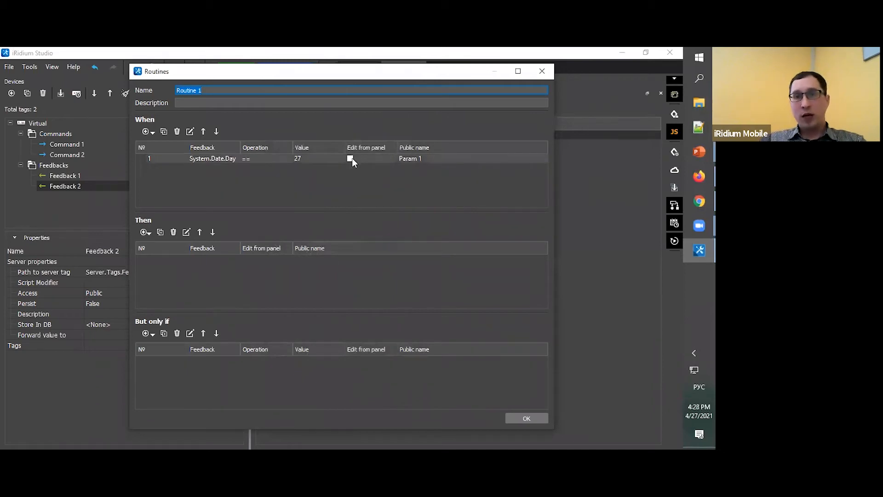
# Make the day condition editable from the panel and give it the public name "This day".
pyautogui.click(351, 158)
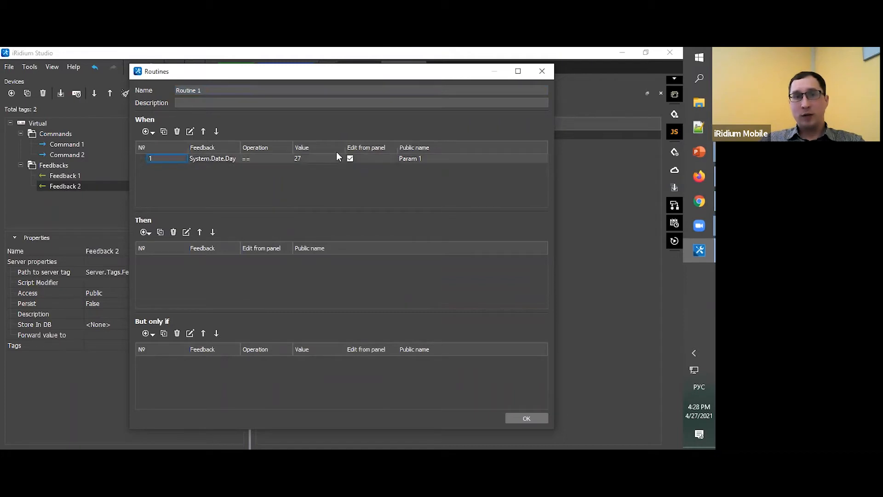
pyautogui.doubleClick(425, 158)
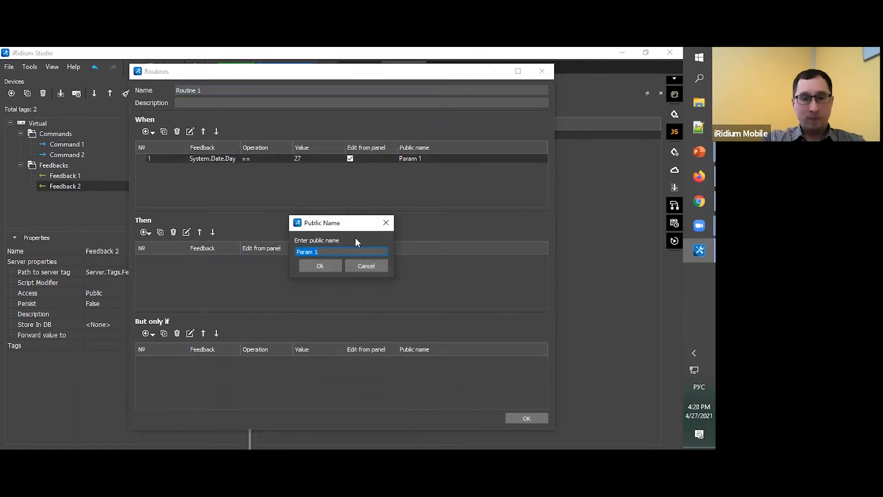
pyautogui.write('Ep')
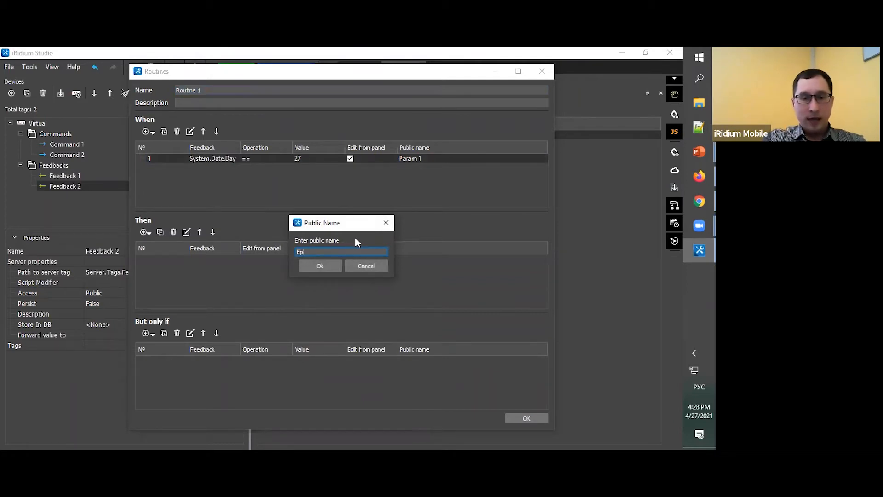
pyautogui.press('BackSpace')
pyautogui.press('BackSpace')
pyautogui.hotkey('alt', 'shift')
pyautogui.write('Th')
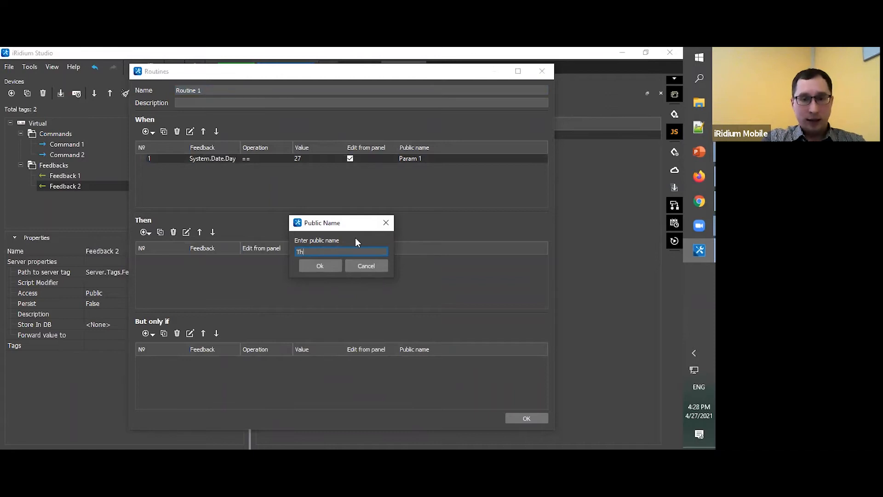
pyautogui.write('is f=day')
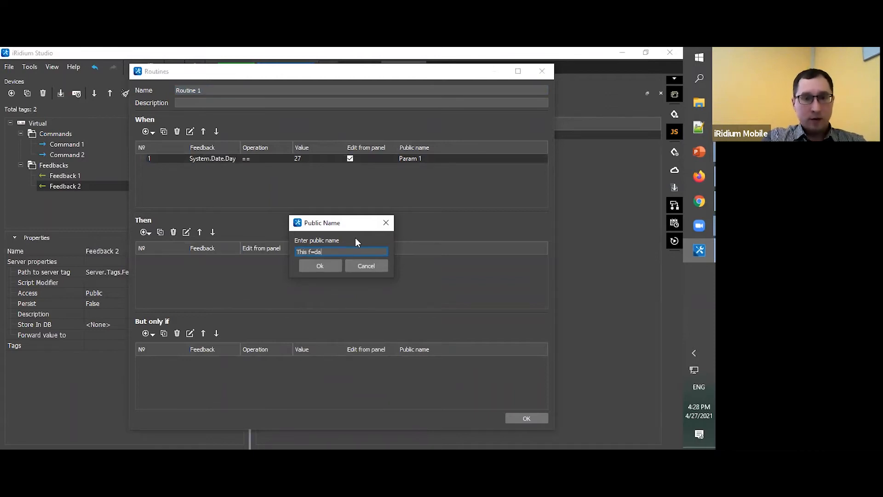
pyautogui.press('Left')
pyautogui.press('Left')
pyautogui.press('Left')
pyautogui.press('BackSpace')
pyautogui.press('BackSpace')
pyautogui.click(319, 267)
# Add a Then action of the Value type that targets Command 1 of the Virtual device.
pyautogui.click(150, 231)
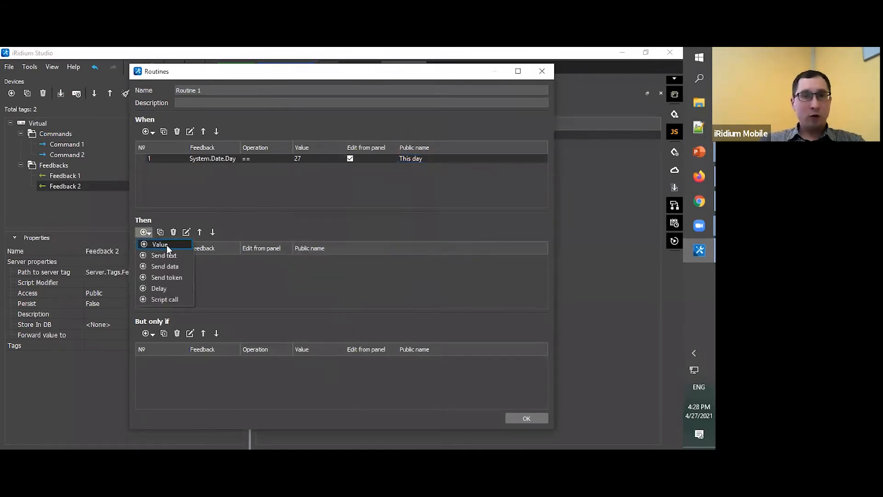
pyautogui.click(167, 245)
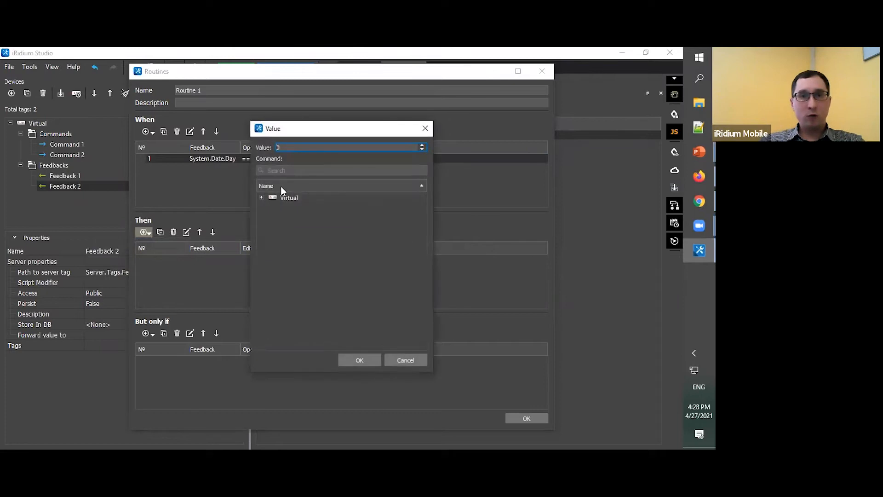
pyautogui.click(261, 198)
pyautogui.click(272, 209)
pyautogui.click(309, 217)
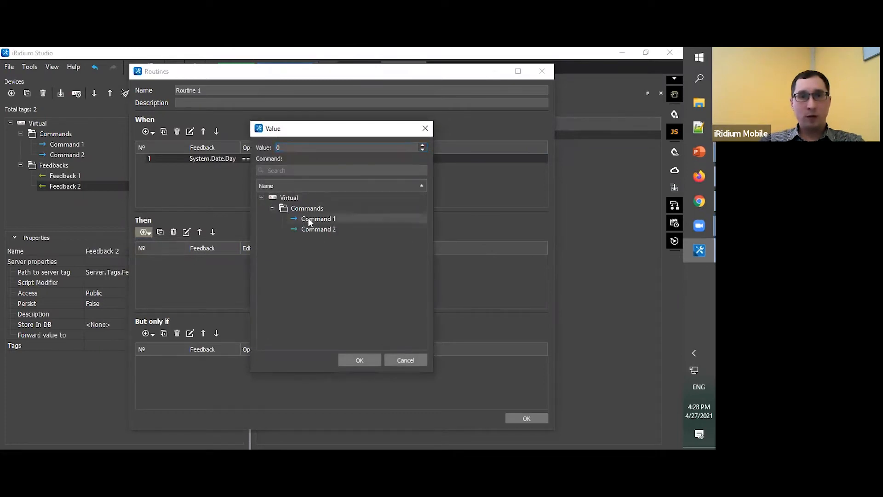
pyautogui.click(361, 360)
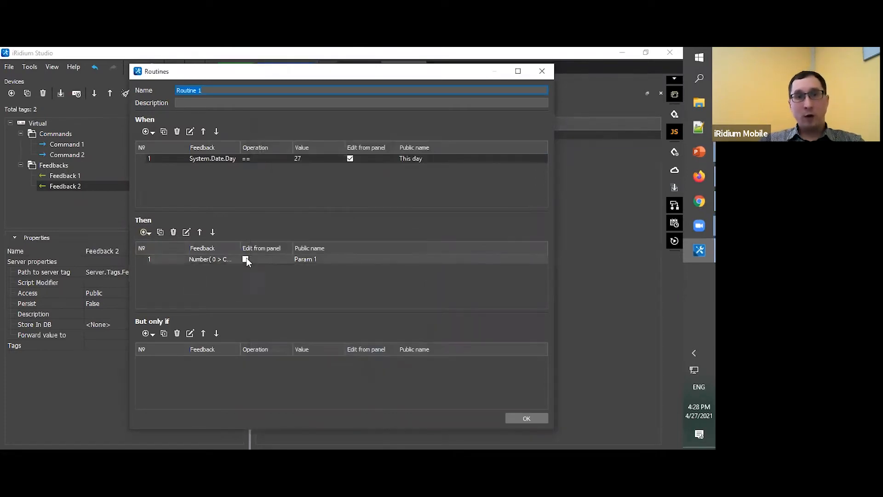
# Make the Then action editable from the panel with the public name "Temperature".
pyautogui.doubleClick(308, 259)
pyautogui.write('Tempe')
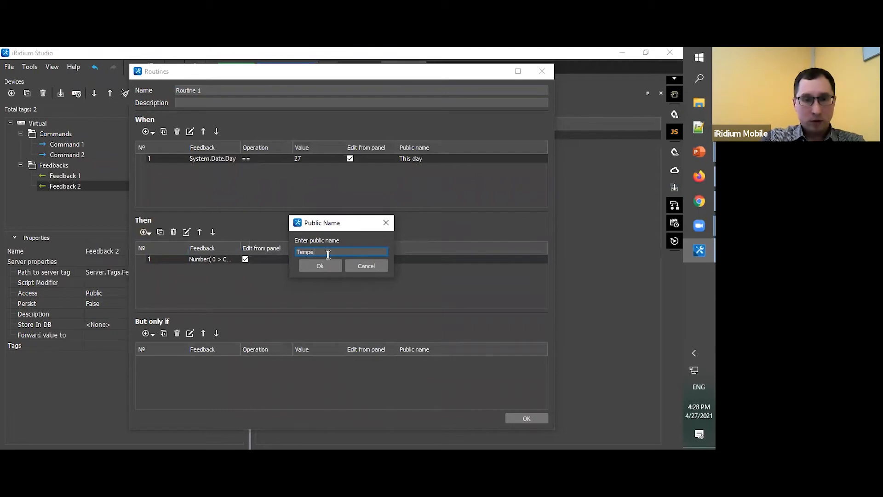
pyautogui.write('rature')
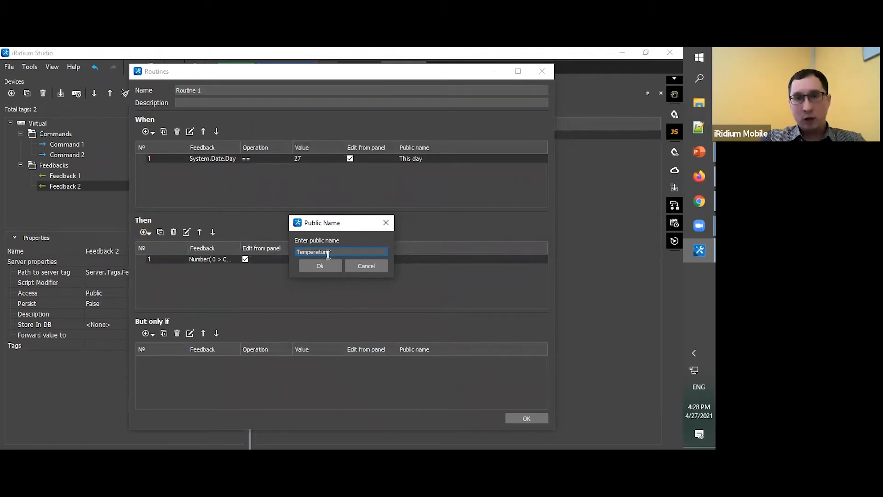
pyautogui.press('Return')
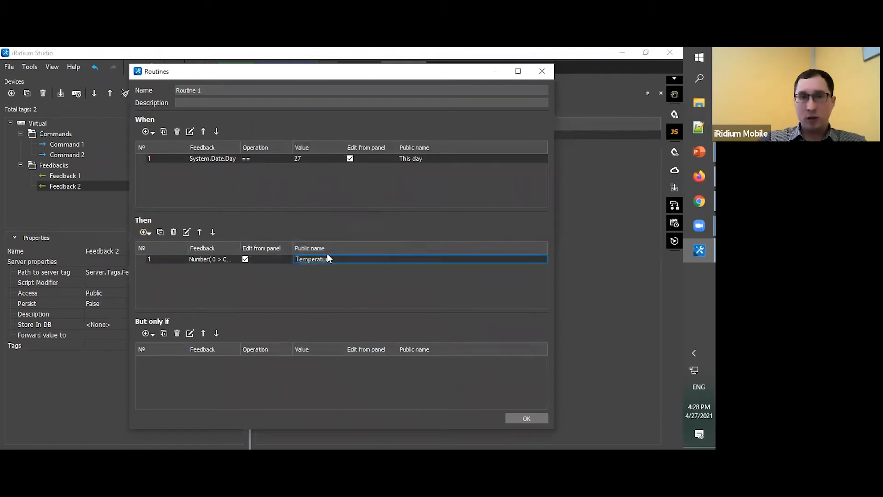
# Set the value sent by the Temperature action to 21 and save the routine.
pyautogui.doubleClick(212, 259)
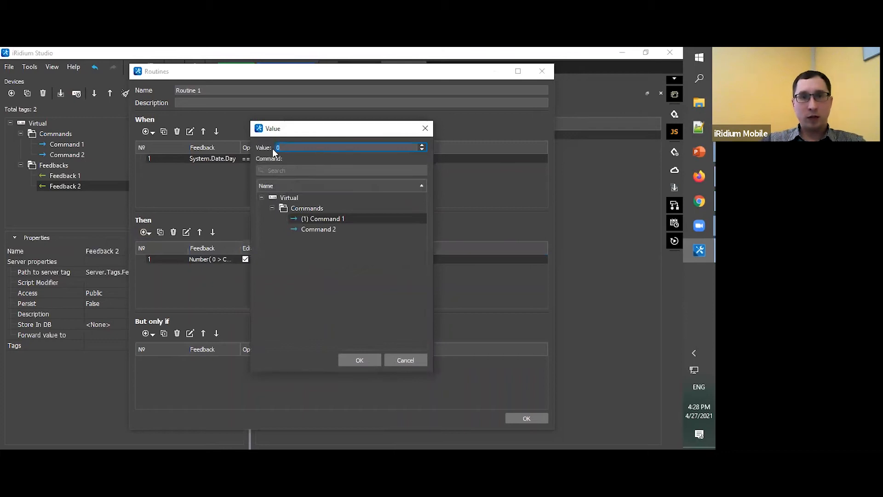
pyautogui.click(370, 358)
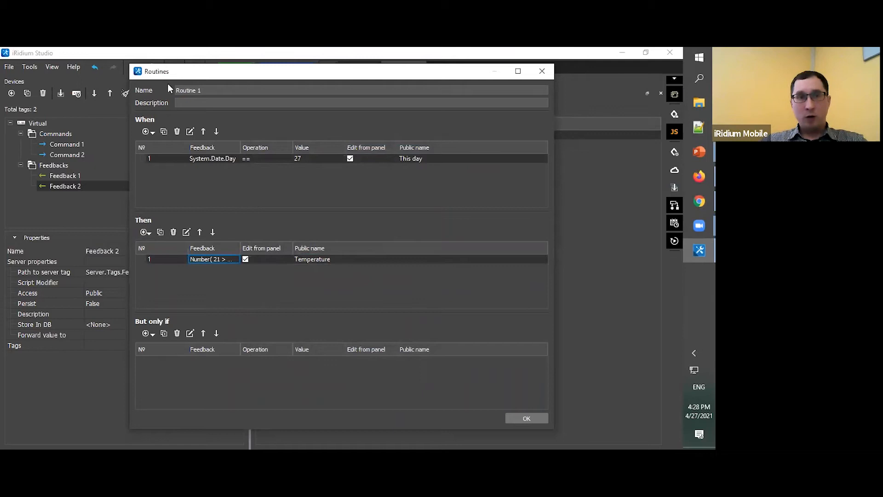
pyautogui.press('Return')
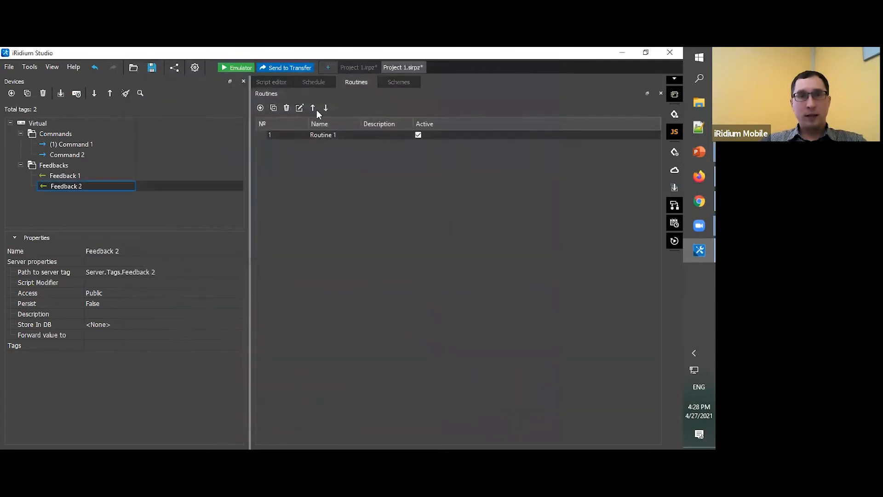
# Create a second routine named "Lights".
pyautogui.click(261, 108)
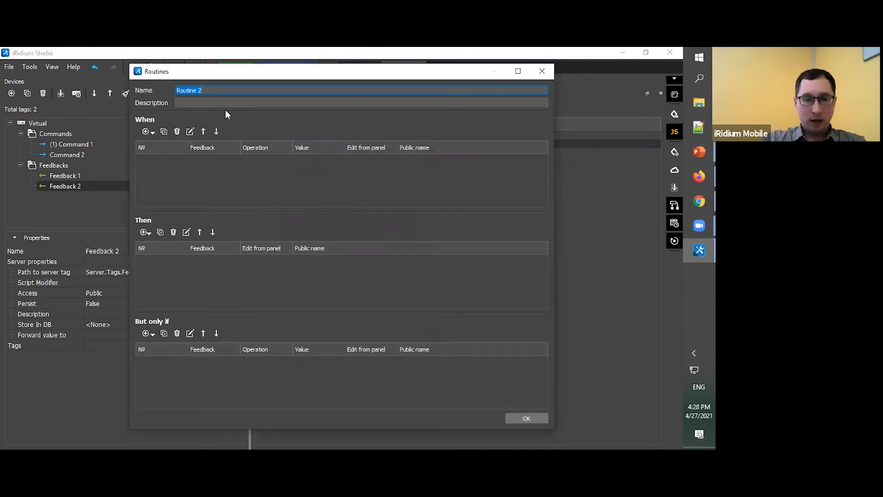
pyautogui.write('Lights')
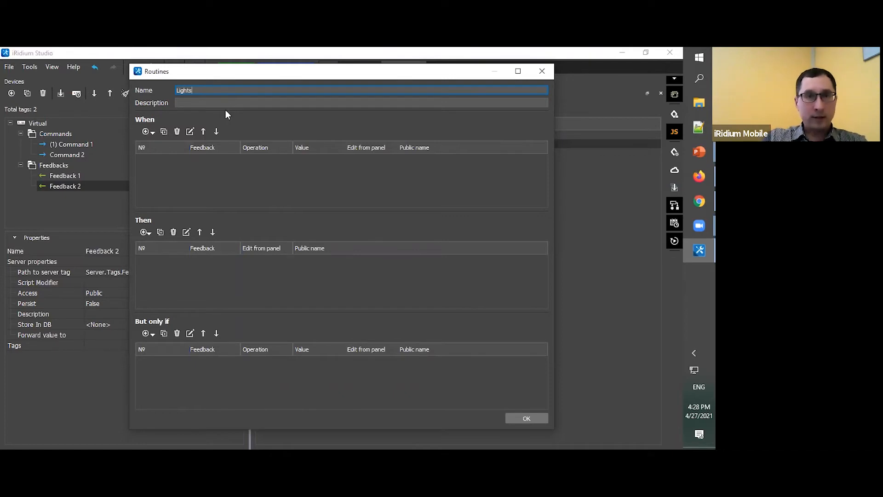
pyautogui.click(146, 131)
pyautogui.click(159, 144)
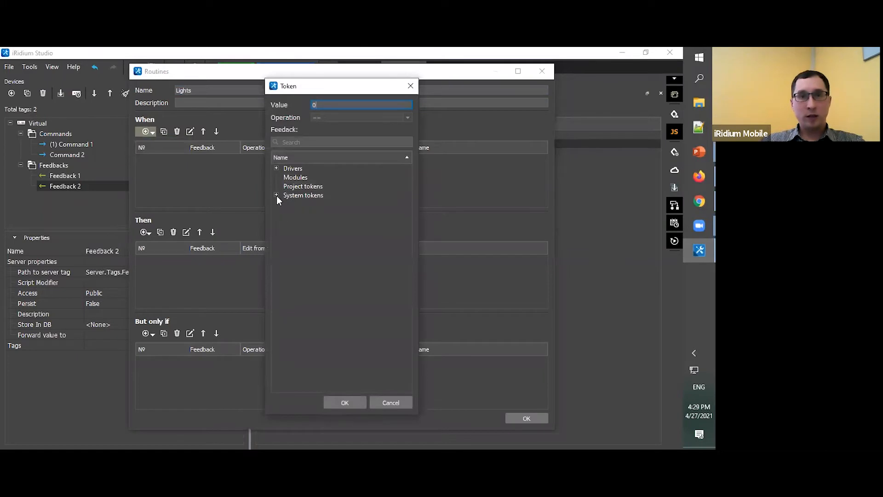
pyautogui.click(277, 195)
pyautogui.click(277, 195)
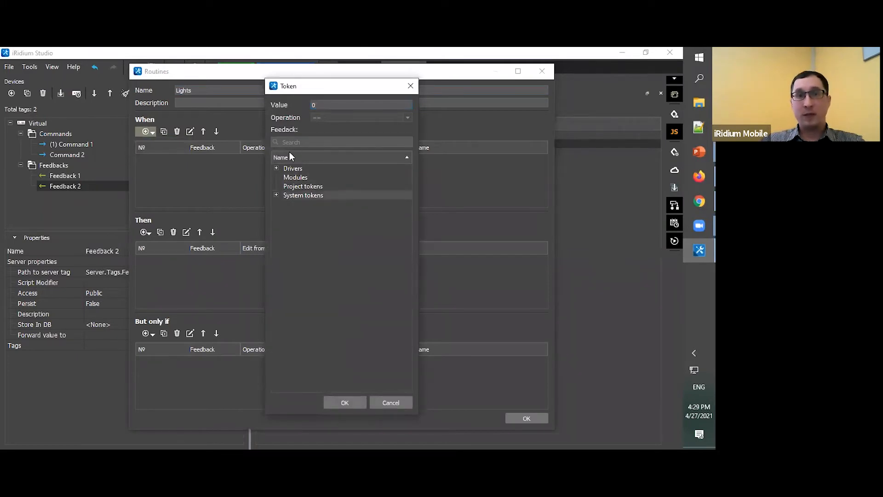
pyautogui.click(389, 401)
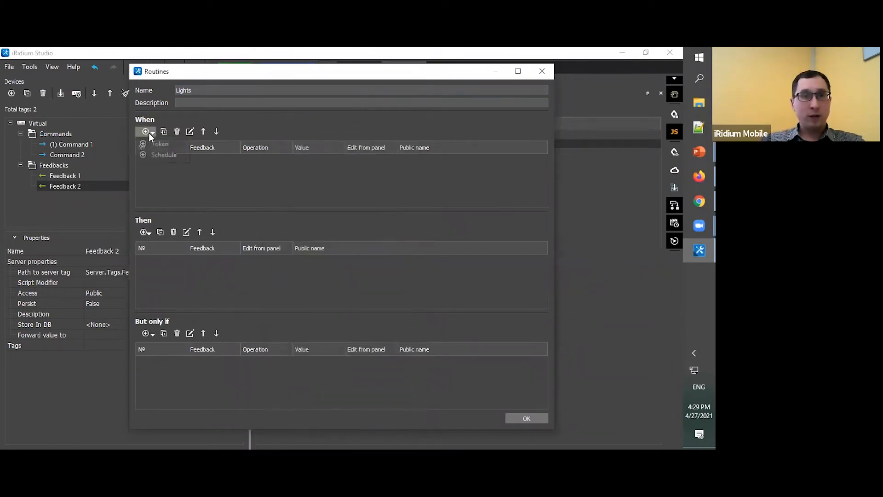
# Start a Schedule condition under When and create a Simple event named "Morning" for it.
pyautogui.click(162, 156)
pyautogui.click(183, 138)
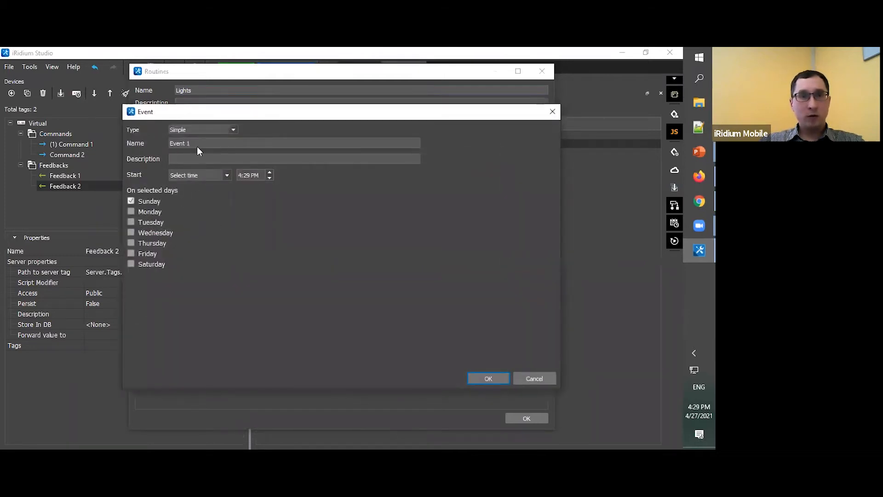
pyautogui.tripleClick(178, 144)
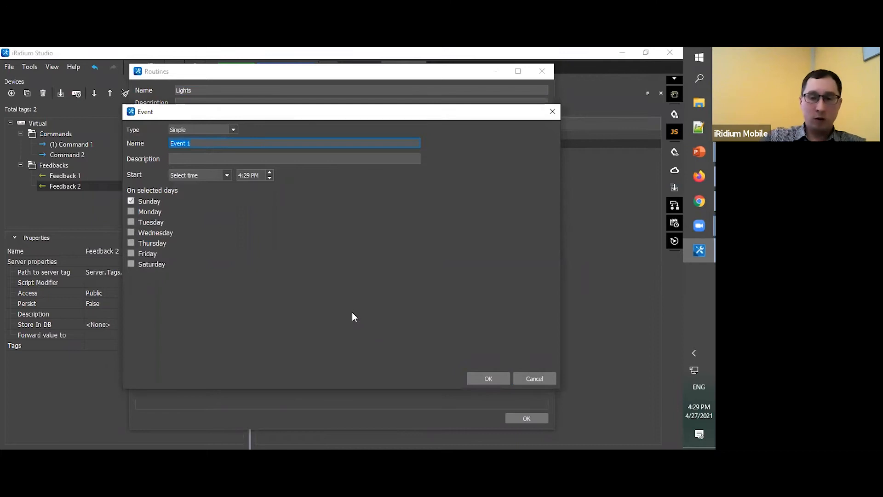
pyautogui.write('Wor')
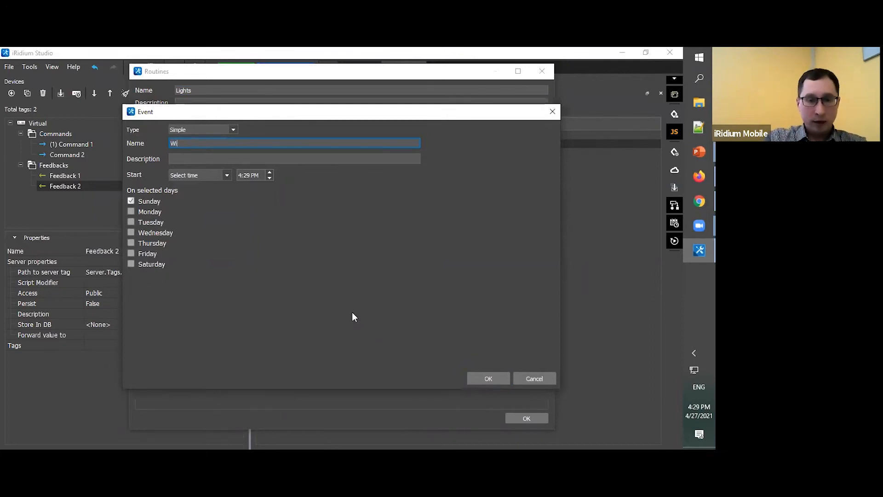
pyautogui.write('kin')
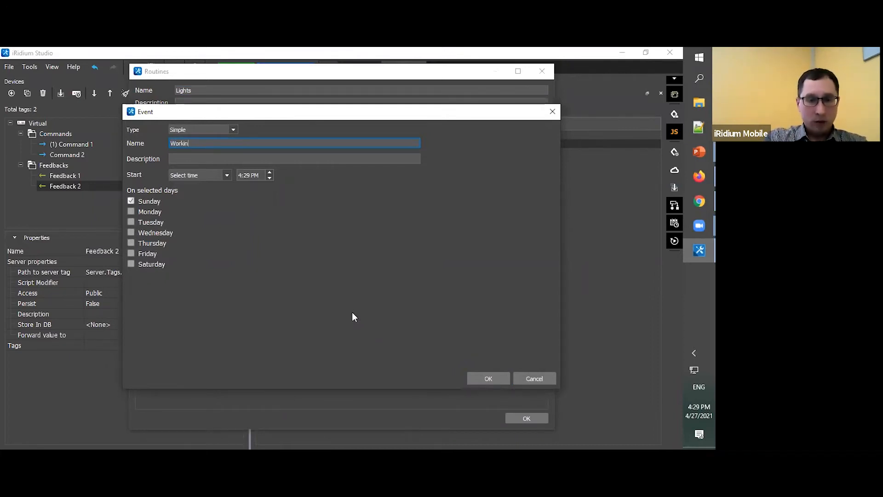
pyautogui.press('BackSpace')
pyautogui.press('BackSpace')
pyautogui.press('BackSpace')
pyautogui.press('BackSpace')
pyautogui.press('BackSpace')
pyautogui.write('Morning')
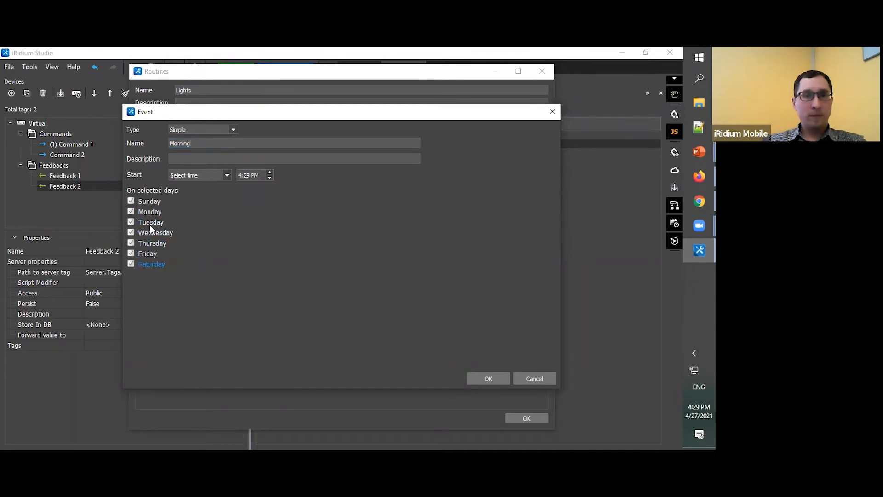
# Set the Morning event to run Monday through Friday and use it as the routine's schedule condition.
pyautogui.click(147, 263)
pyautogui.click(142, 203)
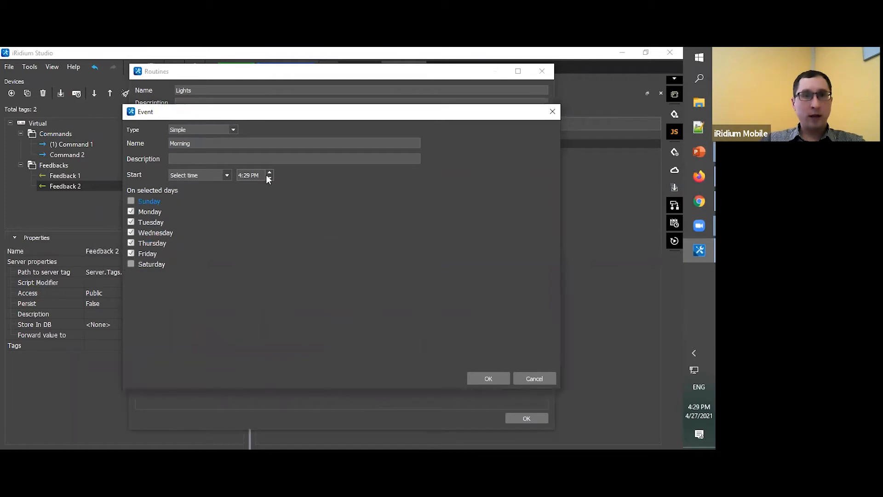
pyautogui.click(484, 378)
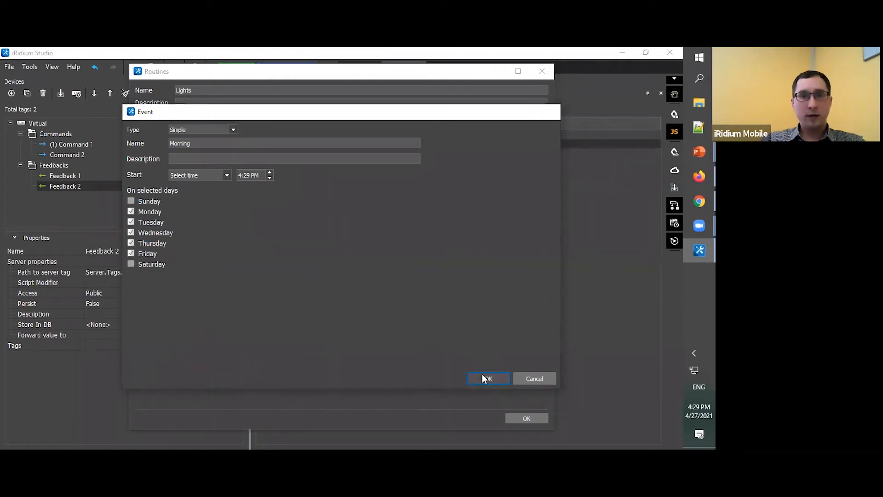
pyautogui.click(448, 368)
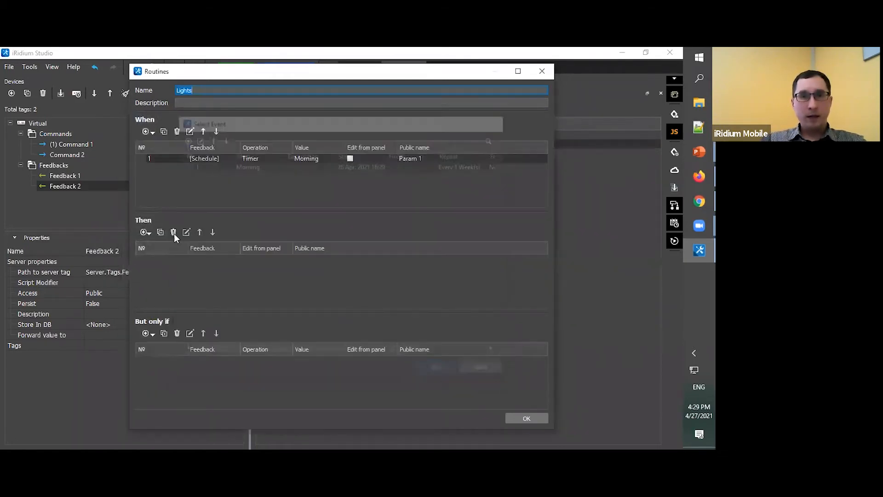
# Make the Lights routine's schedule condition editable from the panel and give it the public name "Morning".
pyautogui.click(350, 158)
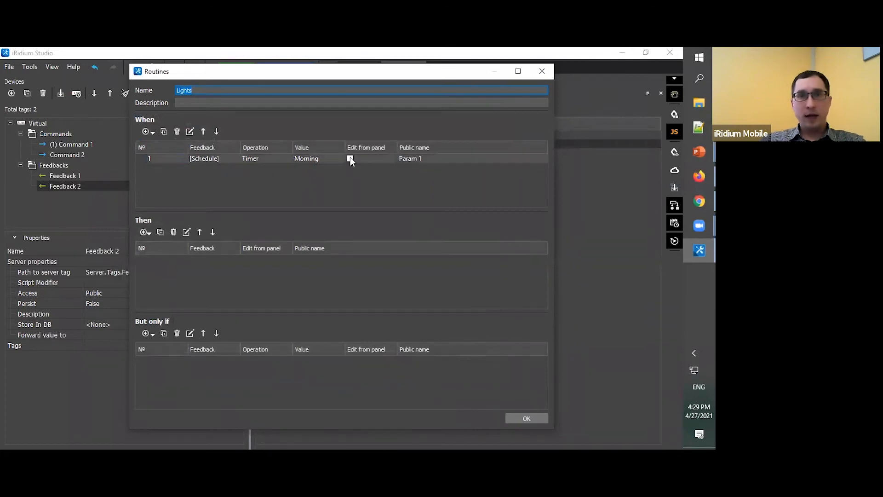
pyautogui.doubleClick(423, 156)
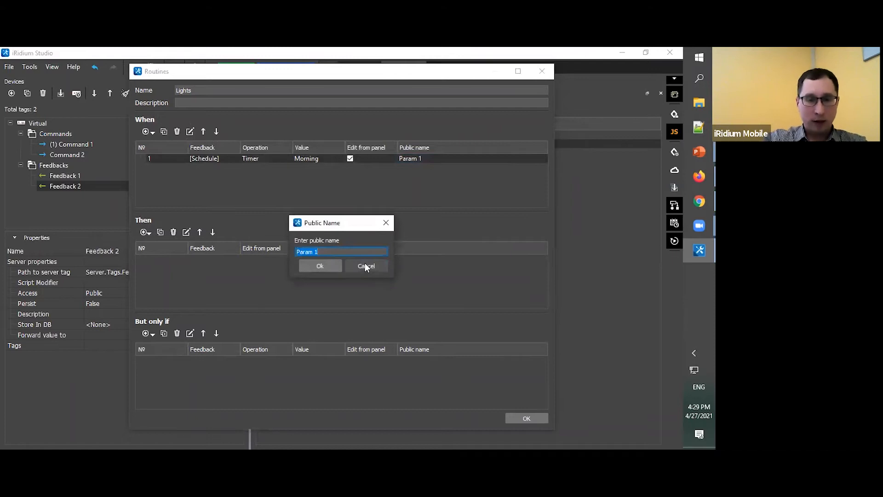
pyautogui.write('Morn')
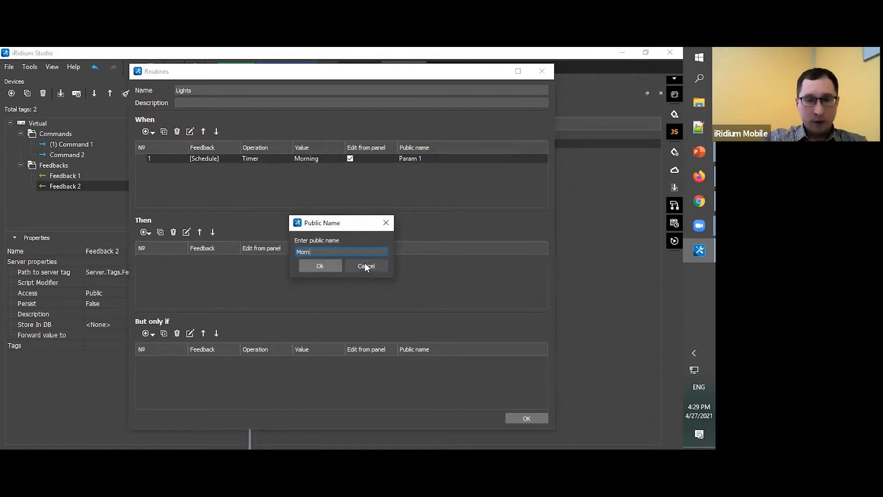
pyautogui.write('oning')
pyautogui.press('BackSpace')
pyautogui.press('BackSpace')
pyautogui.press('BackSpace')
pyautogui.press('BackSpace')
pyautogui.press('BackSpace')
pyautogui.write('ing')
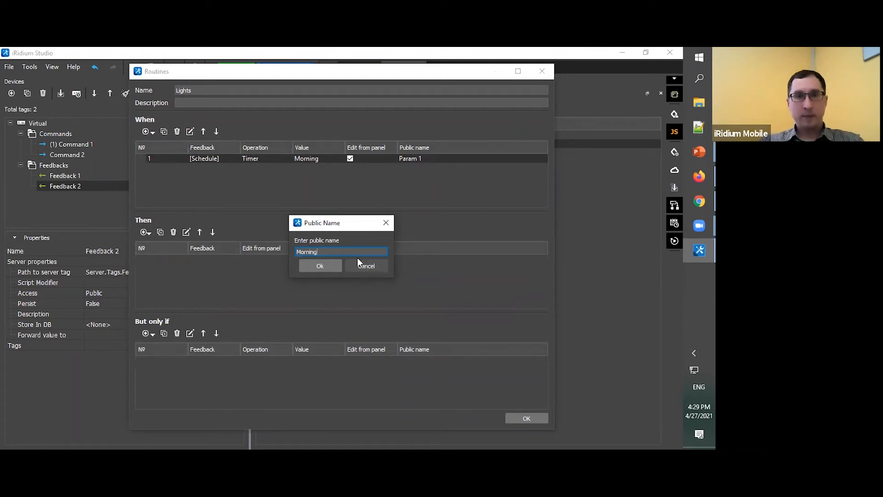
pyautogui.click(306, 262)
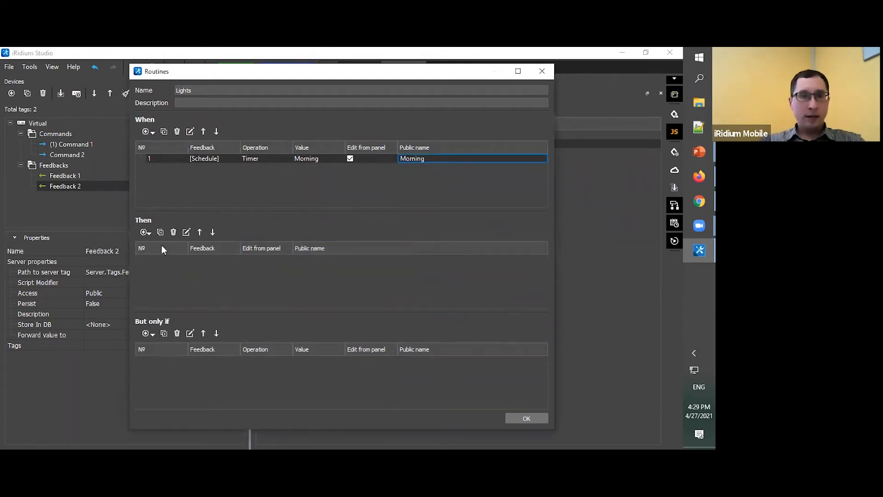
# Add a Then action that sends the number 1 to Command 2 and save the Lights routine.
pyautogui.click(144, 231)
pyautogui.click(159, 241)
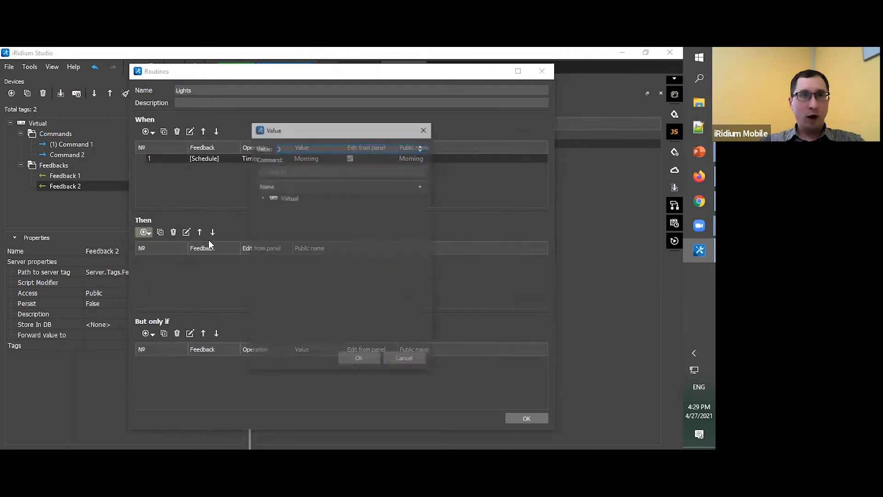
pyautogui.click(261, 197)
pyautogui.click(273, 207)
pyautogui.click(310, 228)
pyautogui.click(289, 147)
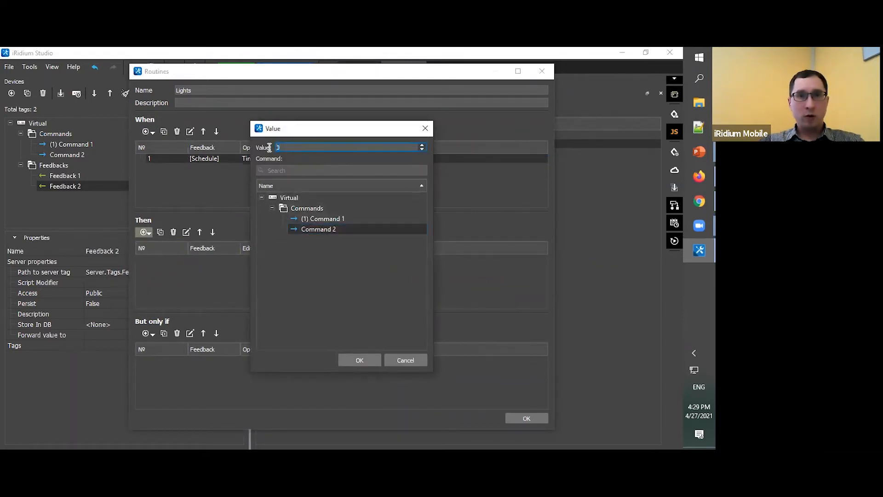
pyautogui.write('1')
pyautogui.click(365, 364)
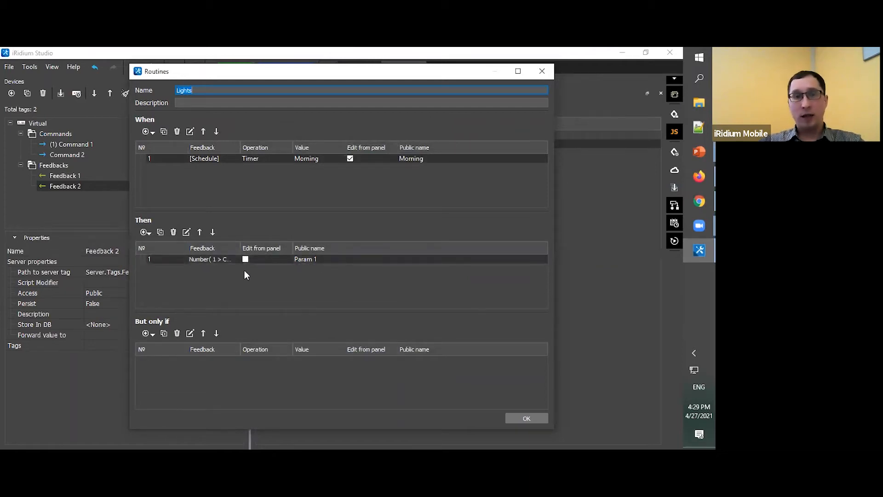
pyautogui.click(527, 418)
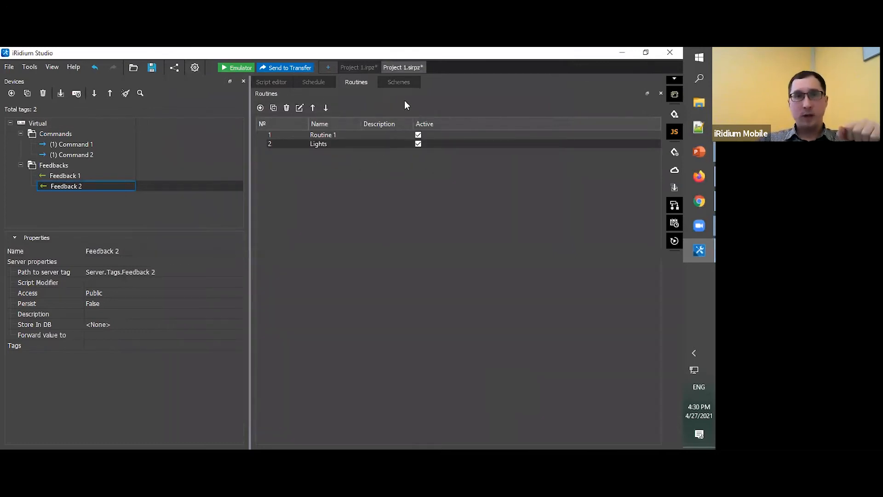
# Create the panel project "Project 2" from the server project, saving the server project over the existing Project 1.sirpz.
pyautogui.rightClick(388, 65)
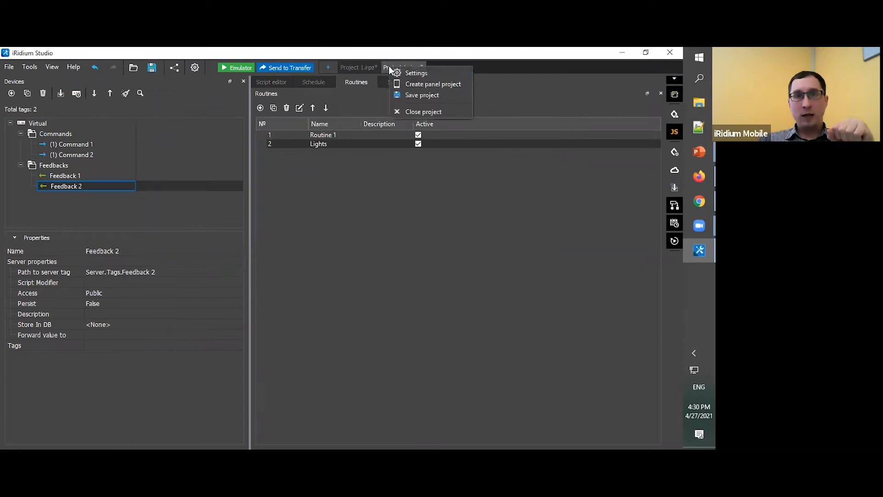
pyautogui.click(414, 95)
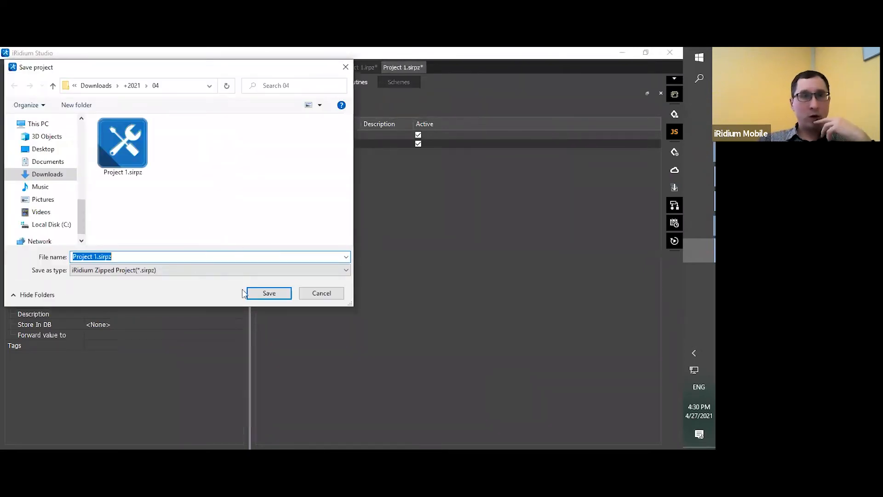
pyautogui.click(289, 290)
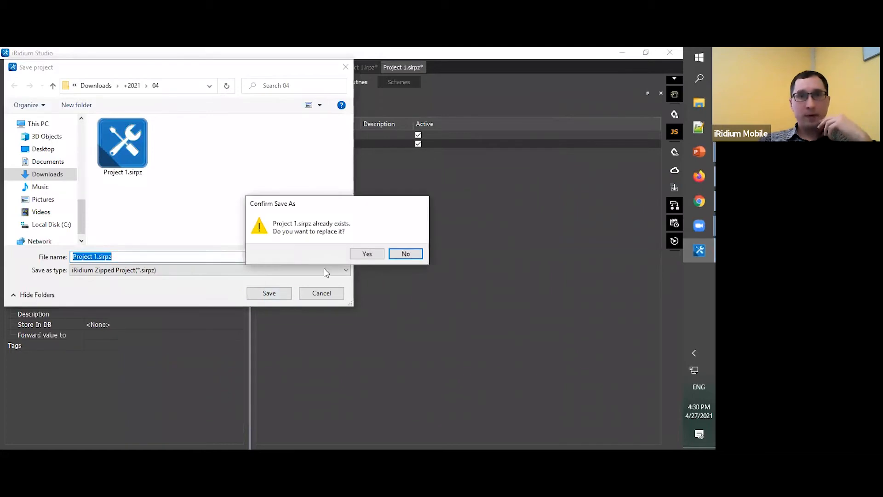
pyautogui.click(367, 254)
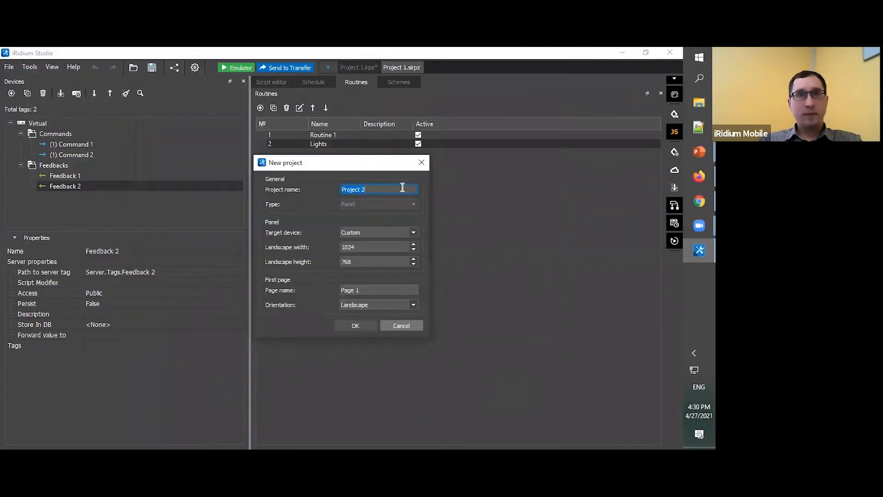
pyautogui.click(368, 325)
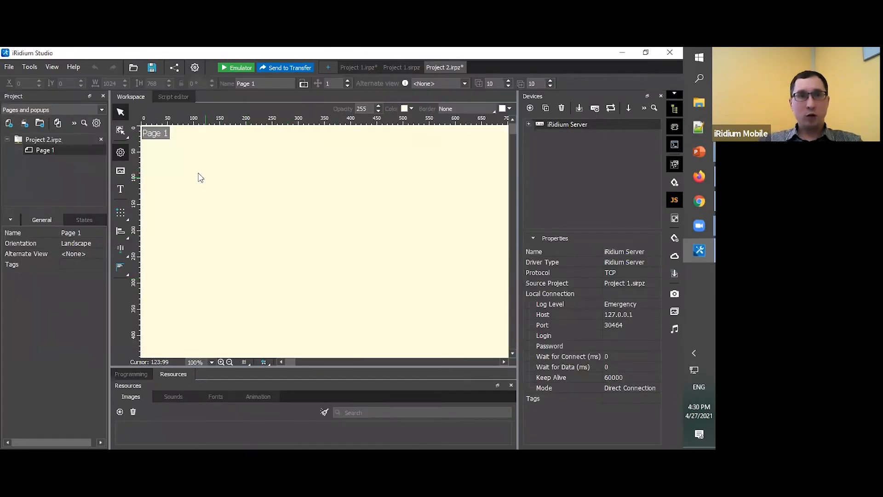
# Draw two stacked buttons on Page 1, each about 297 wide and 88 high.
pyautogui.click(124, 131)
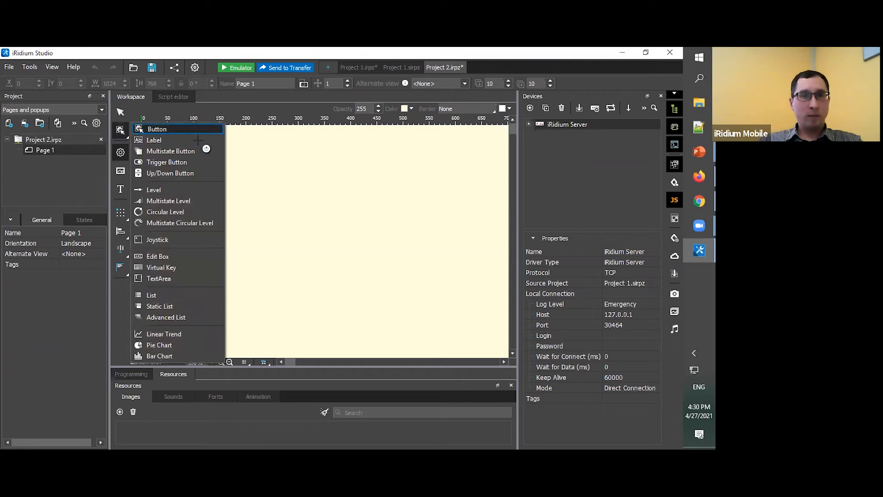
pyautogui.click(158, 130)
pyautogui.moveTo(211, 147); pyautogui.dragTo(366, 192)
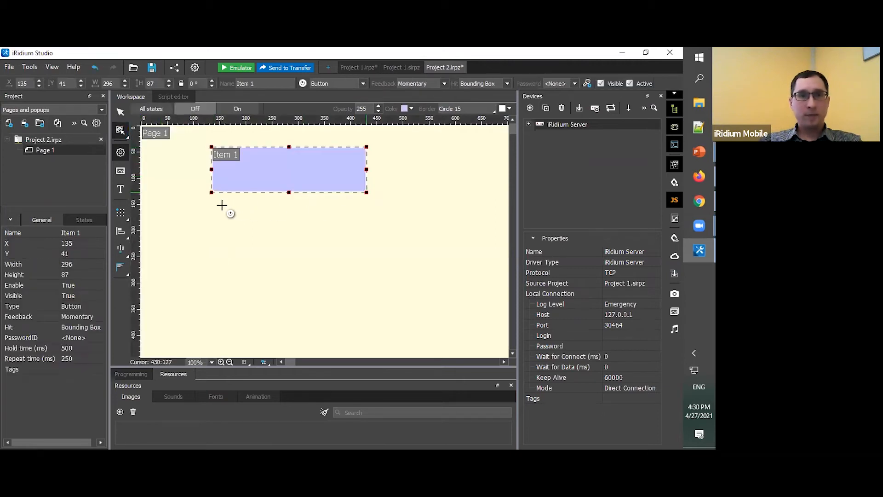
pyautogui.moveTo(212, 204); pyautogui.dragTo(369, 249)
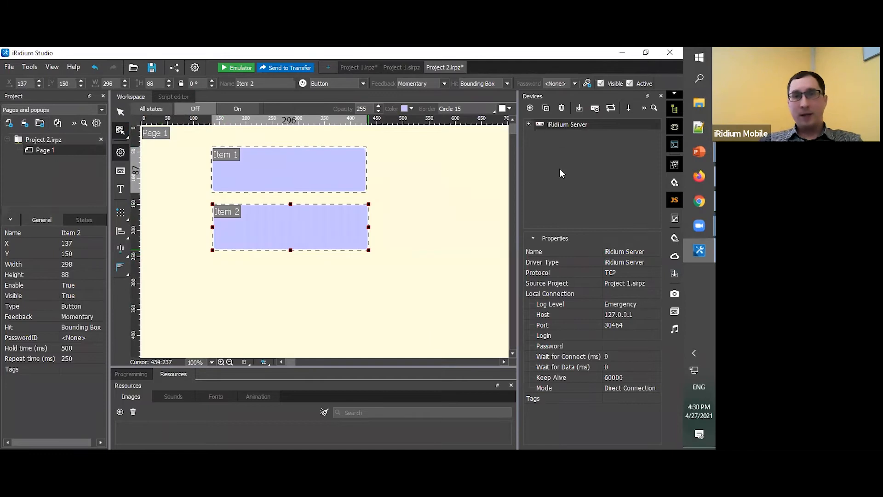
# Assign Routine 1 from the iRidium Server device to the upper button and Lights to the lower button.
pyautogui.click(528, 124)
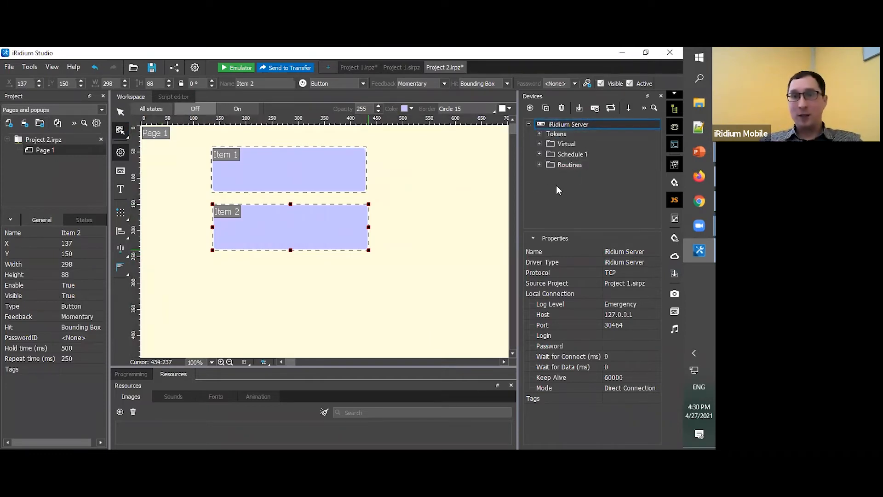
pyautogui.click(538, 164)
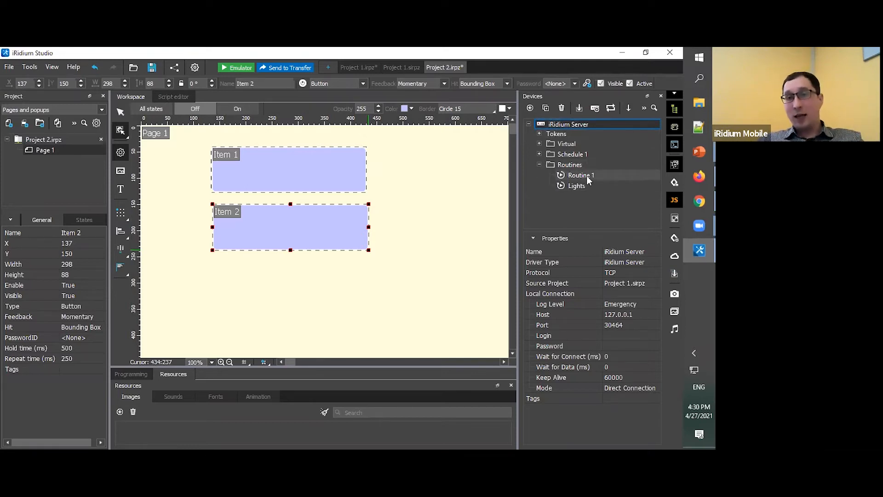
pyautogui.moveTo(588, 176); pyautogui.dragTo(292, 172)
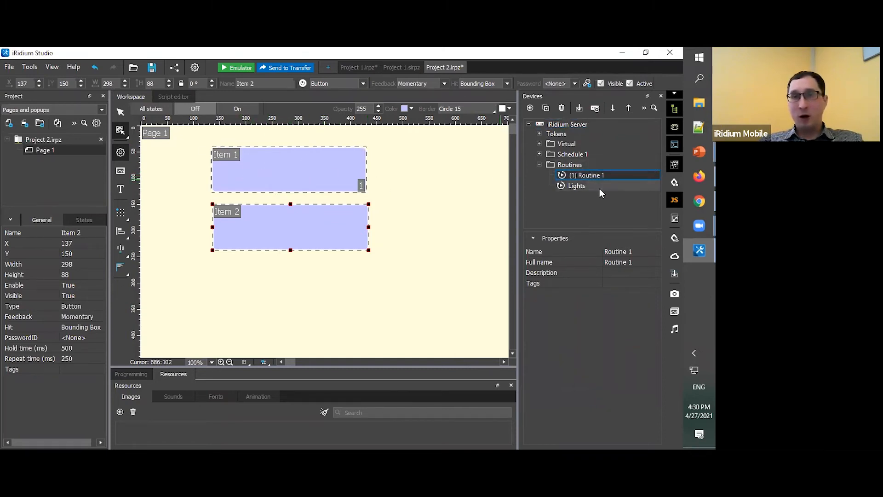
pyautogui.moveTo(591, 185); pyautogui.dragTo(248, 232)
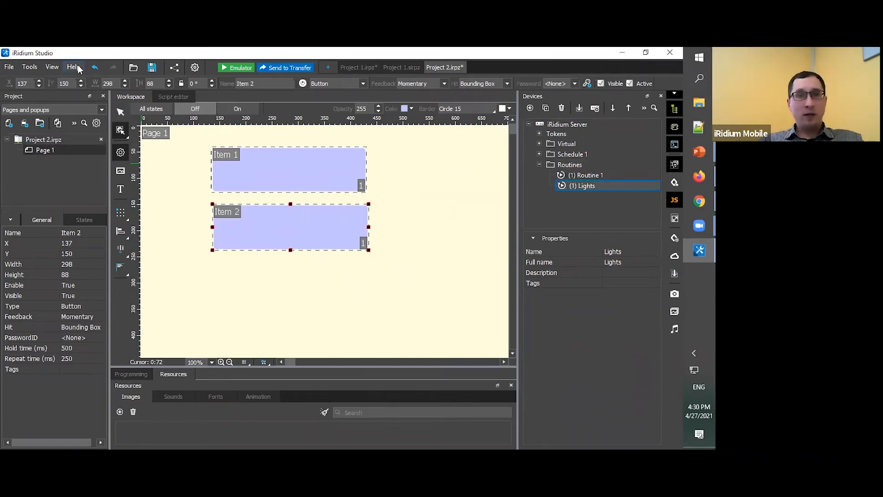
# Run Project 2 and the Project 1.sirpz server in the emulator, then switch to the i3 pro panel window and reposition it.
pyautogui.click(238, 69)
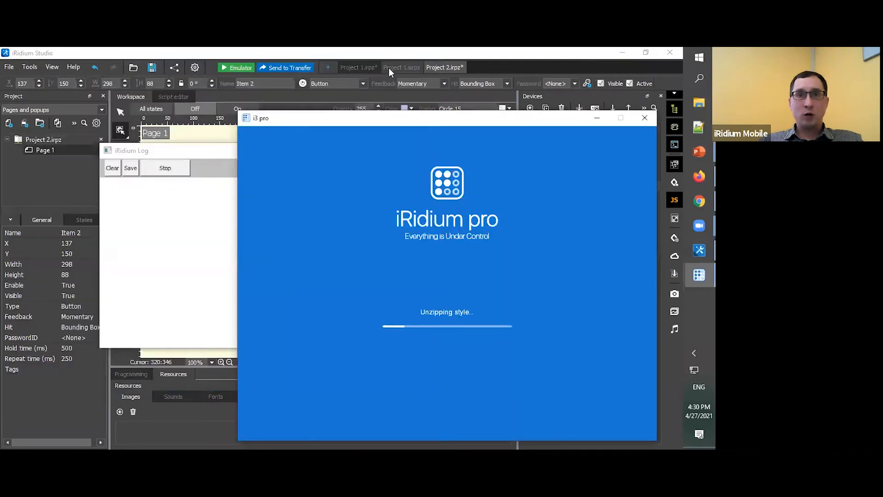
pyautogui.click(389, 68)
pyautogui.click(240, 68)
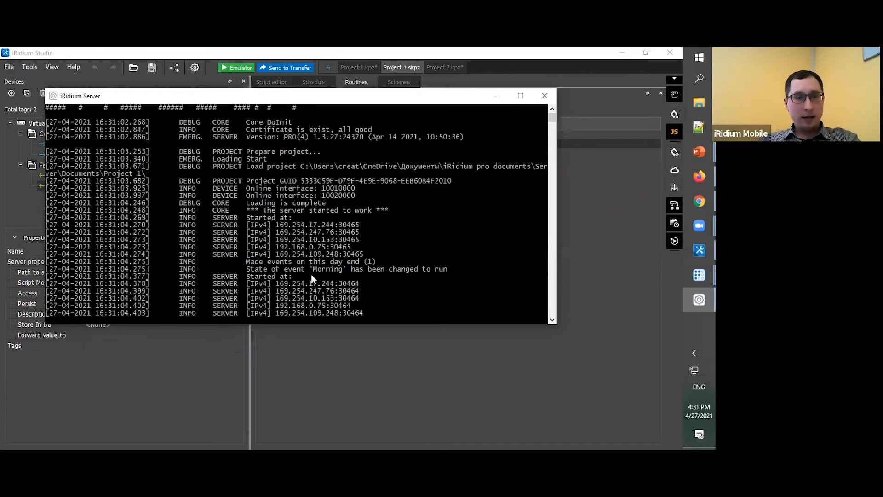
pyautogui.hotkey('alt', 'Tab')
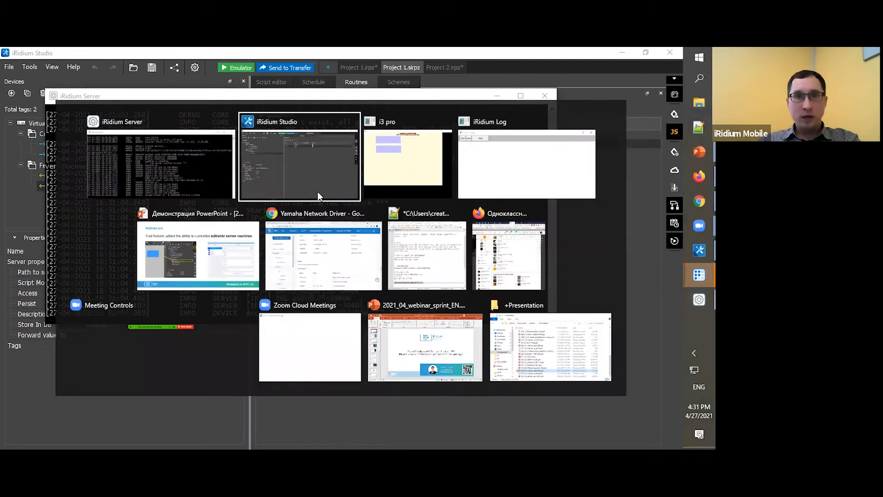
pyautogui.hotkey('alt', 'Tab')
pyautogui.click(388, 153)
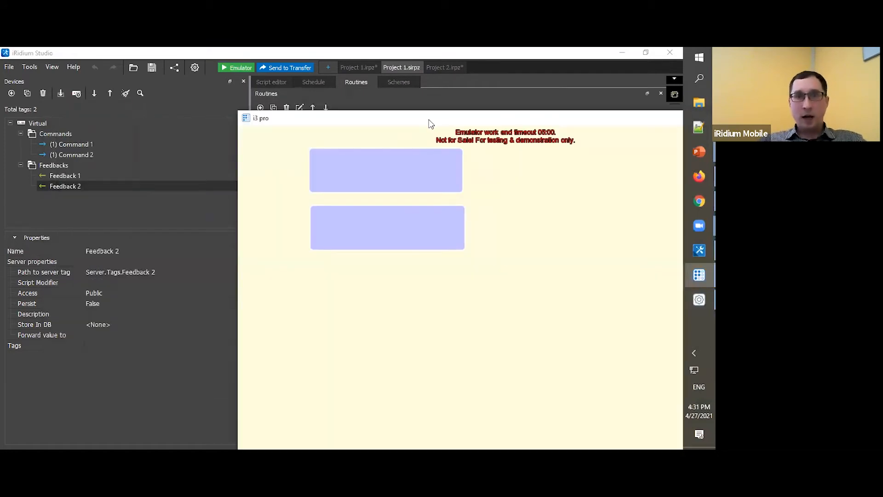
pyautogui.moveTo(431, 123); pyautogui.dragTo(261, 67)
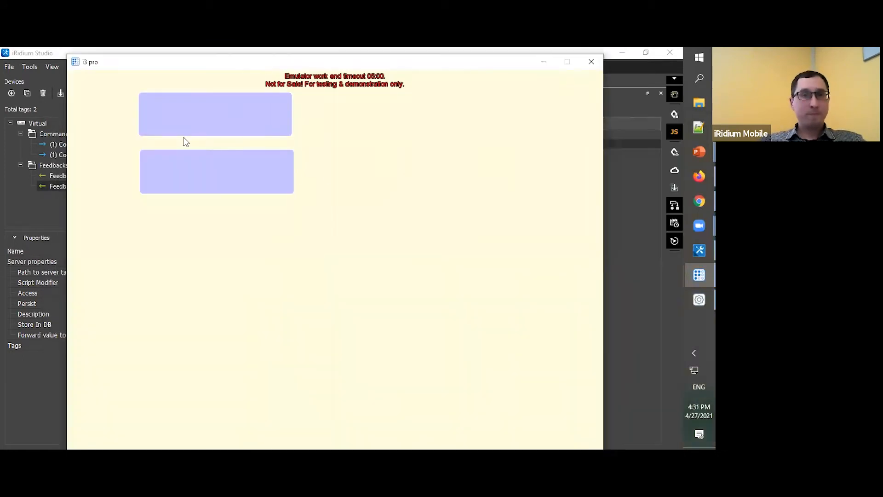
# Open Routine 1's settings from the panel's upper button and switch the routine off and back on.
pyautogui.click(231, 114)
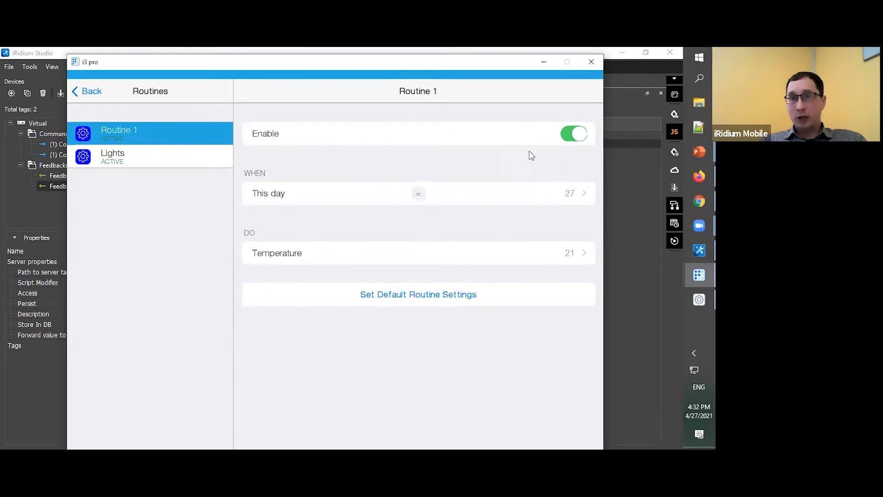
pyautogui.click(574, 134)
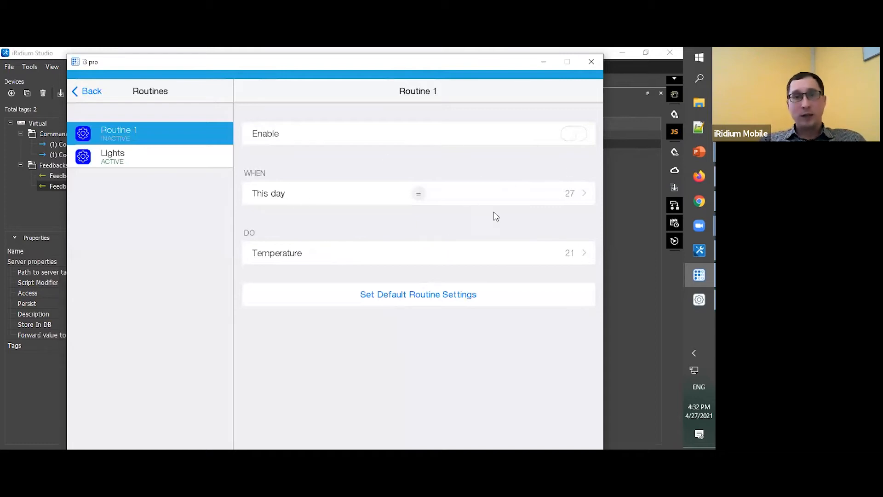
pyautogui.click(576, 139)
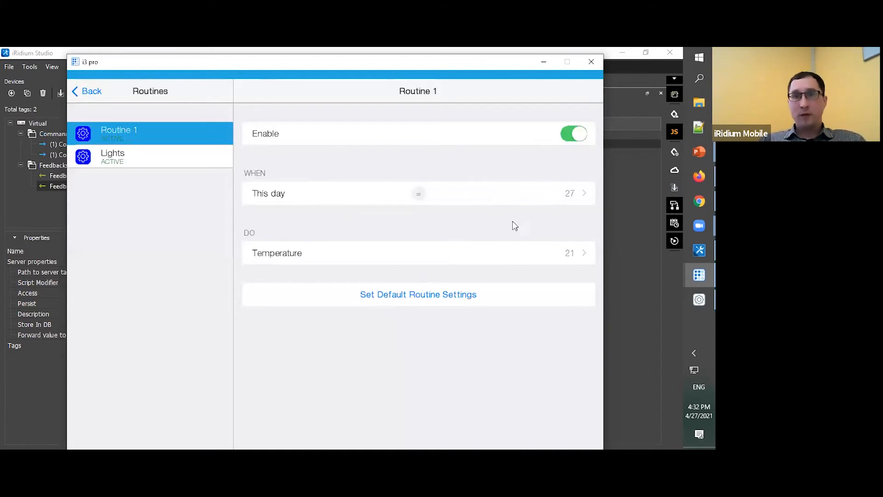
# Set the value of Routine 1's "This day" condition to 28 from the panel.
pyautogui.click(568, 192)
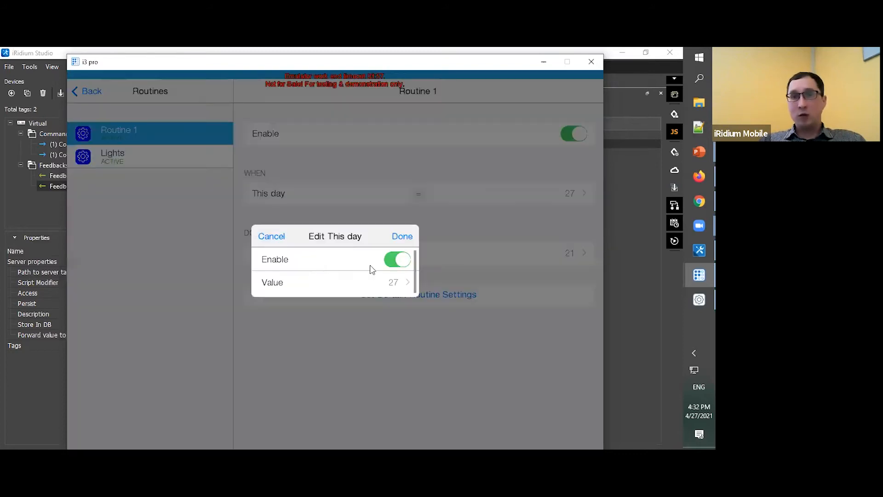
pyautogui.click(364, 289)
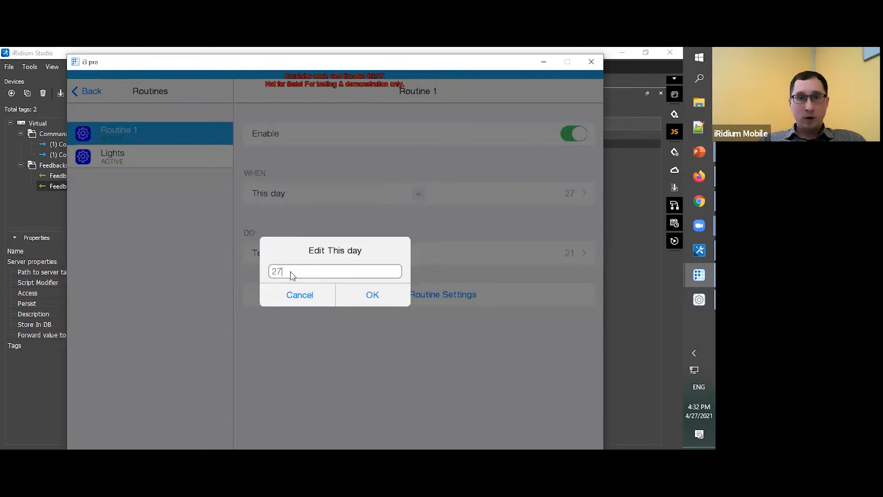
pyautogui.write('8')
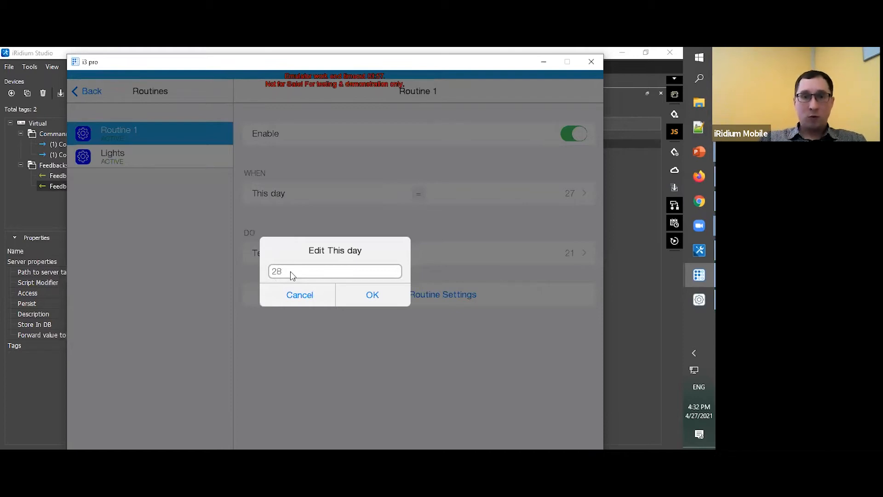
pyautogui.click(361, 298)
pyautogui.click(401, 236)
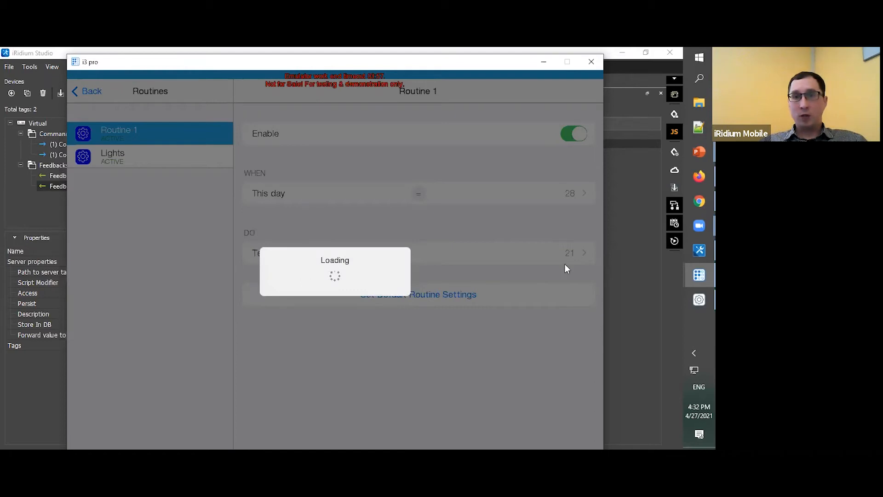
# Set the value of Routine 1's Temperature action to 23 and reset the routine to its default settings.
pyautogui.click(343, 288)
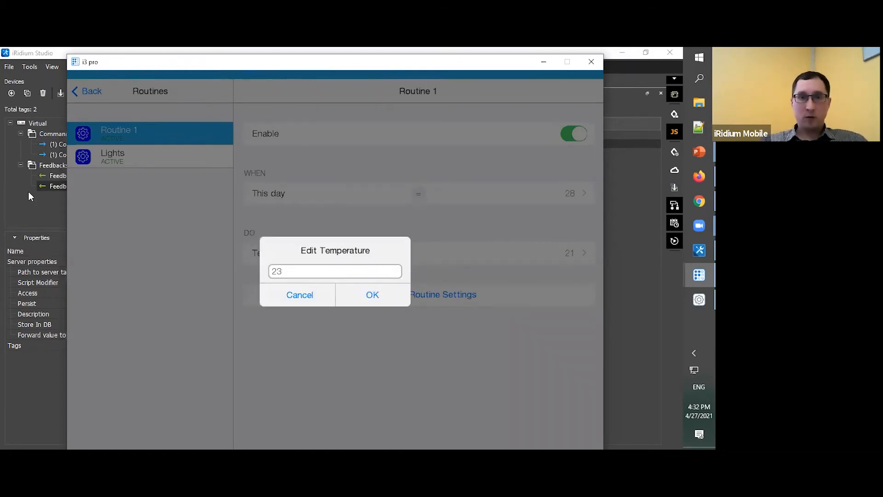
pyautogui.click(363, 293)
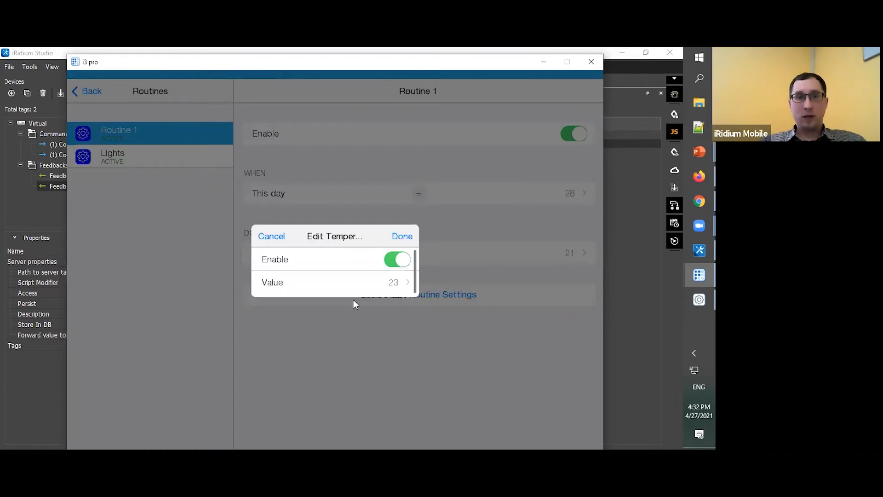
pyautogui.click(403, 237)
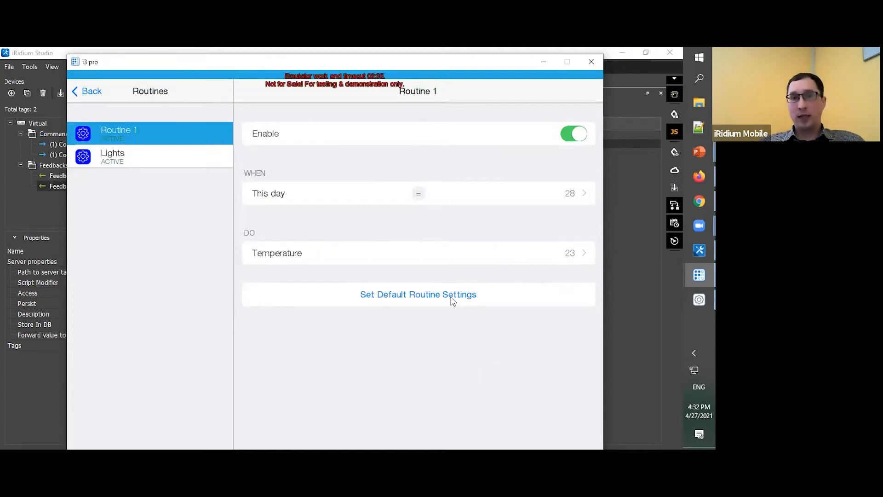
pyautogui.click(417, 299)
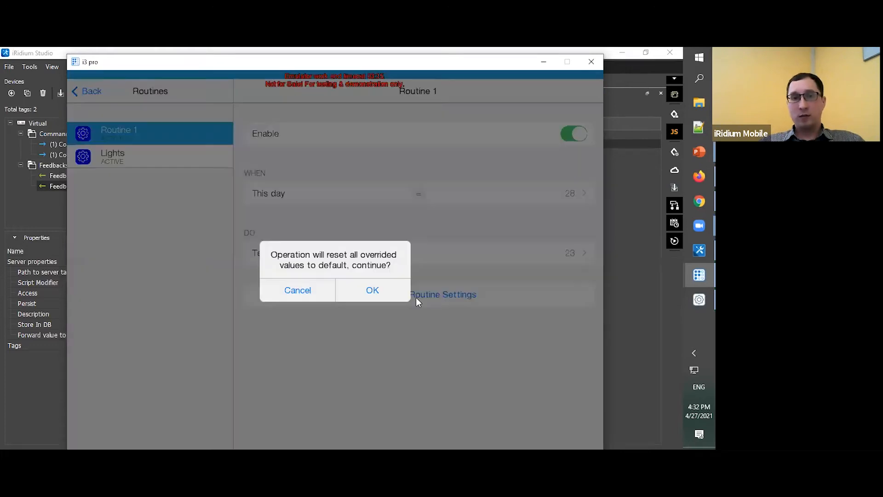
pyautogui.click(377, 292)
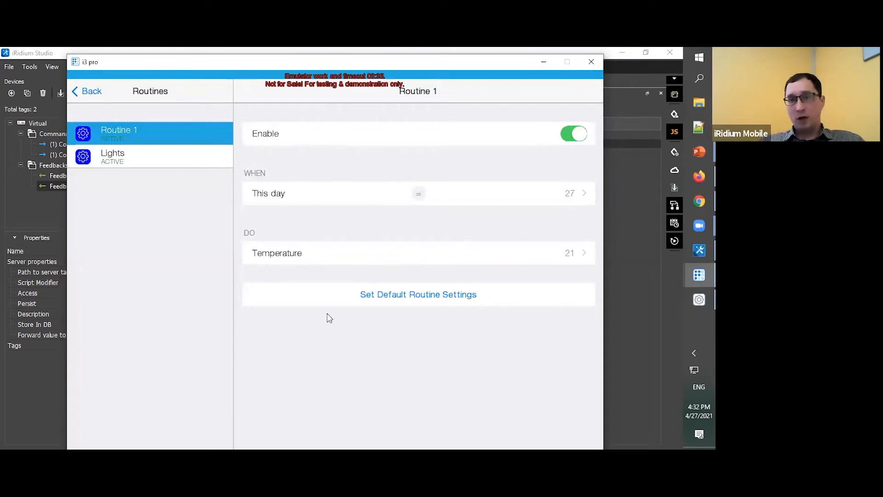
# Open the Morning condition of the Lights routine and change its time type to Sunrise.
pyautogui.click(131, 162)
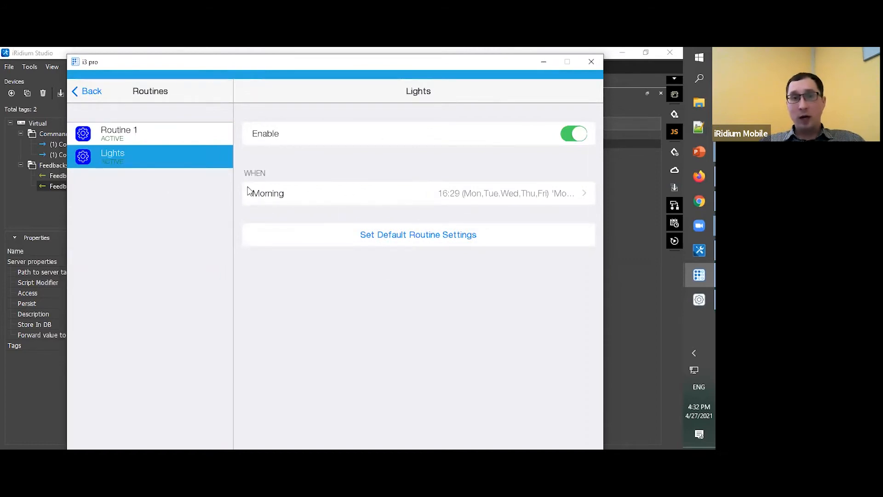
pyautogui.click(498, 200)
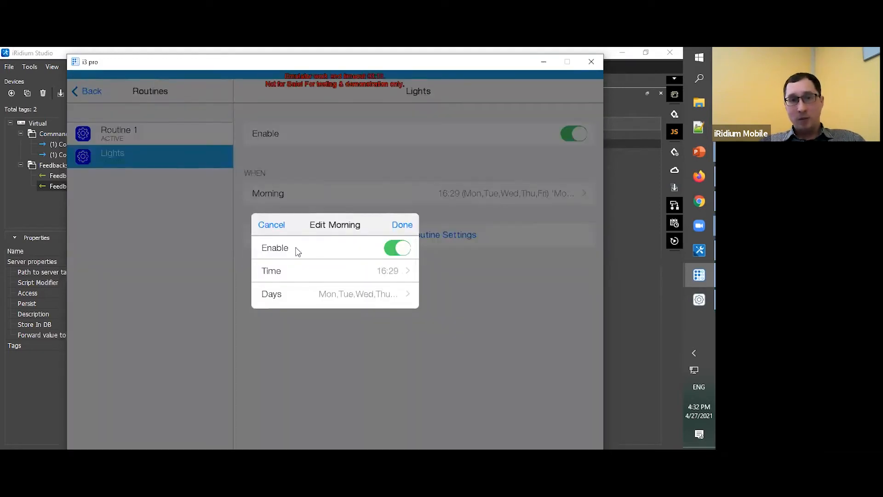
pyautogui.click(384, 274)
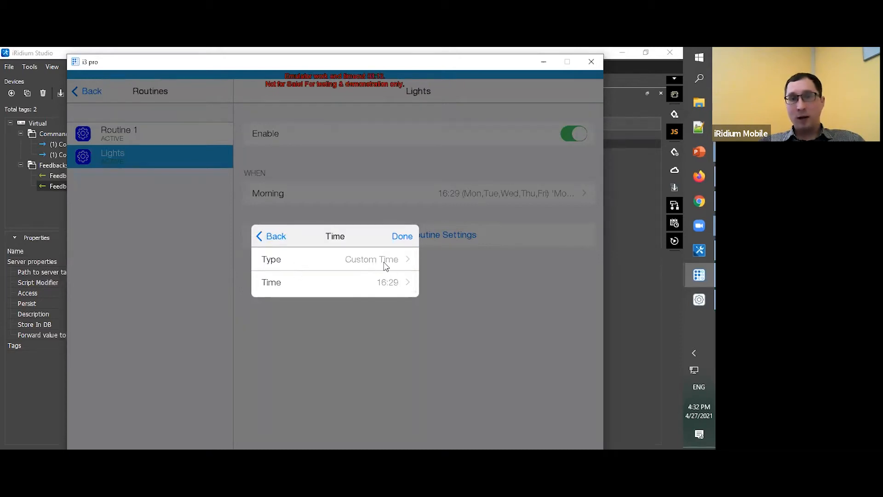
pyautogui.click(384, 262)
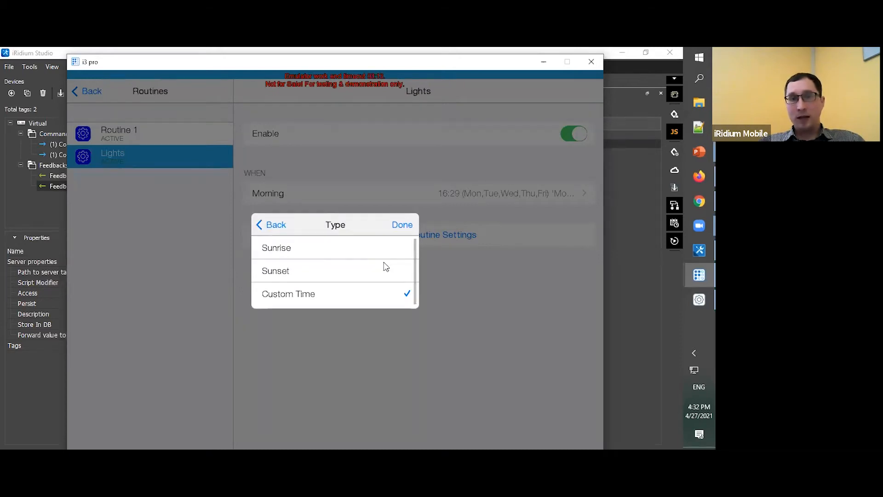
pyautogui.click(328, 252)
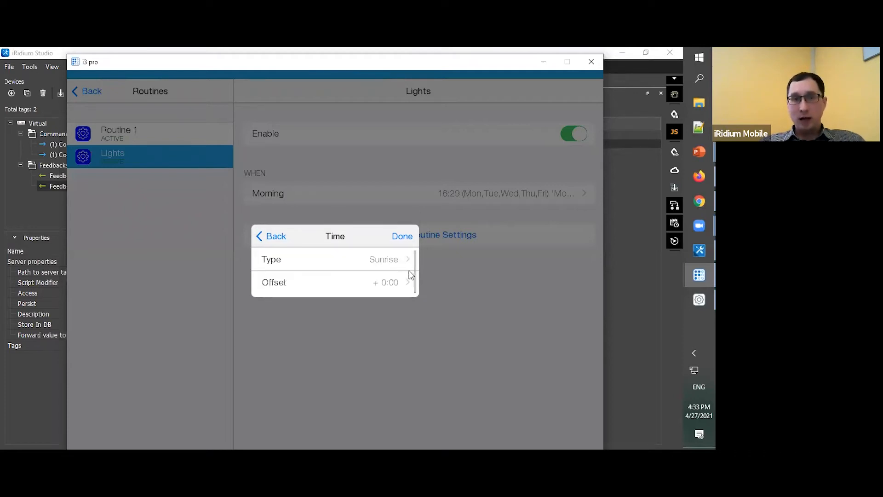
# Set the Sunrise offset to 0 hours 13 minutes and save the Morning condition.
pyautogui.click(368, 286)
pyautogui.scroll(-13, 359, 272)
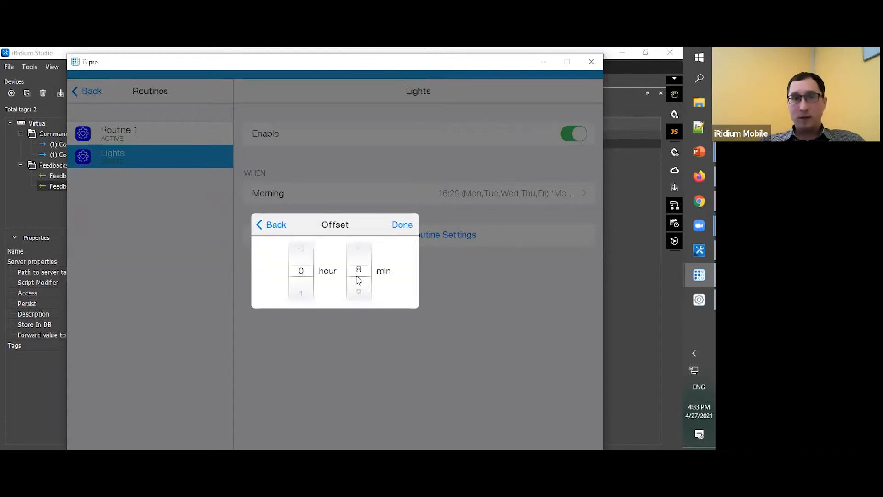
pyautogui.click(403, 228)
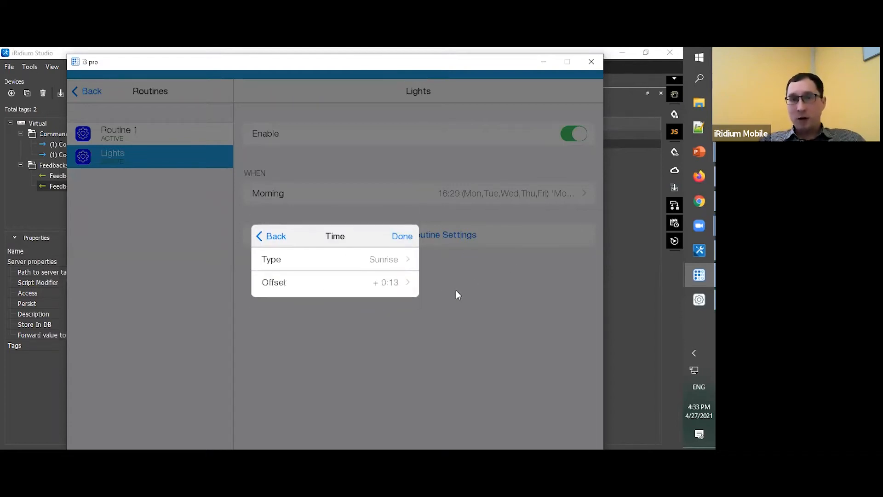
pyautogui.click(402, 236)
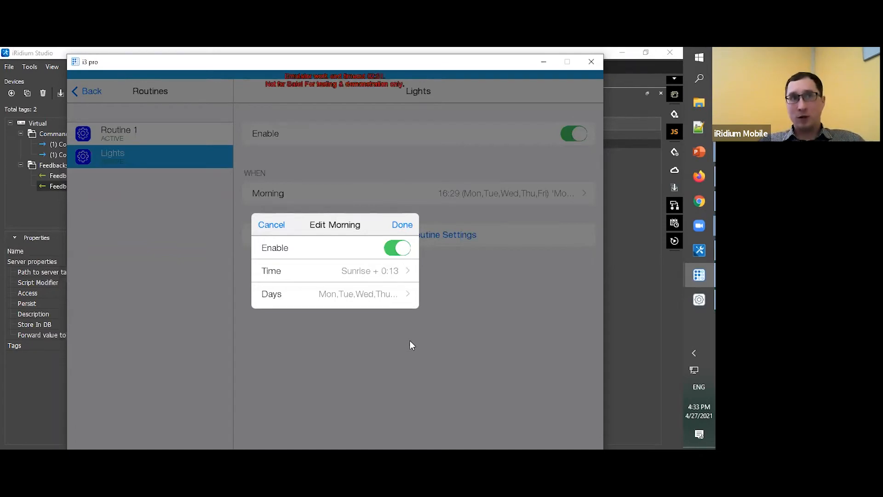
pyautogui.click(408, 227)
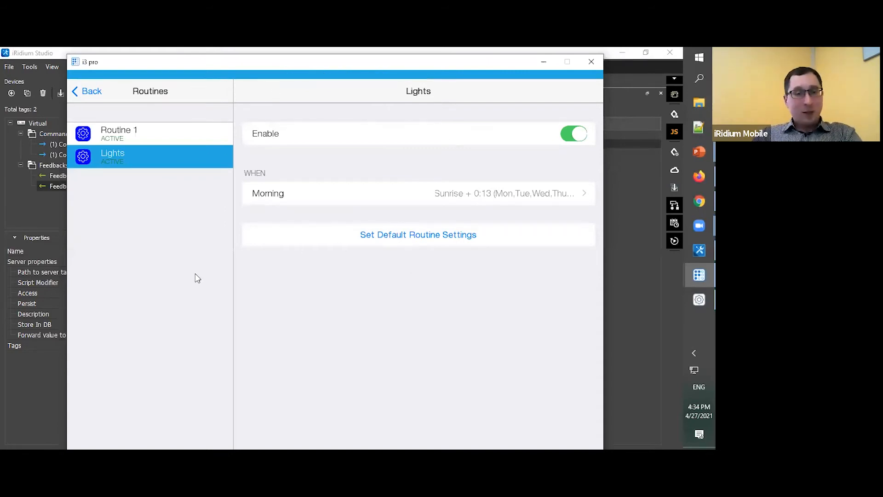
# Switch to the PowerPoint slideshow and advance from the editable server routines slide to the TextArea slide.
pyautogui.hotkey('alt', 'Tab')
pyautogui.hotkey('alt', 'Tab')
pyautogui.hotkey('alt', 'Tab')
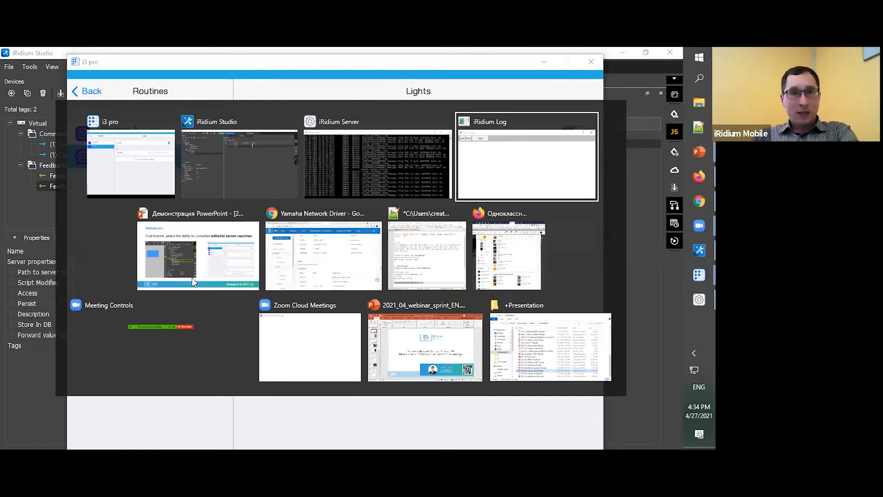
pyautogui.click(190, 274)
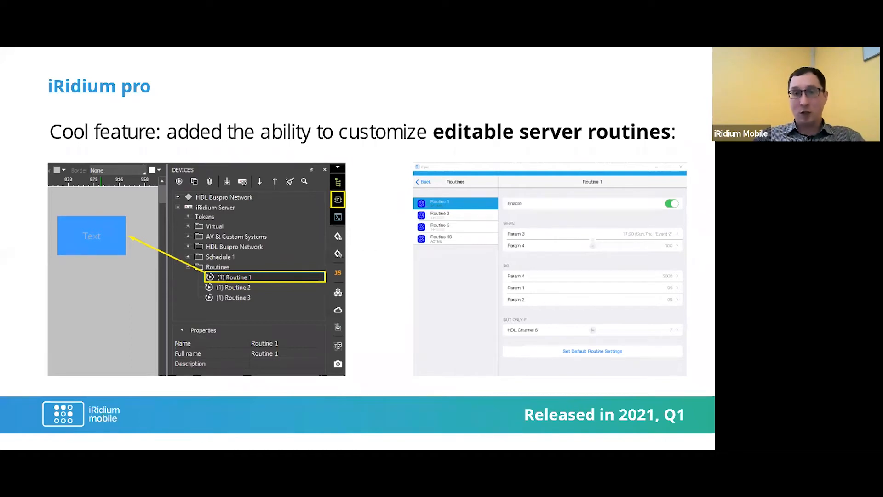
pyautogui.press('Right')
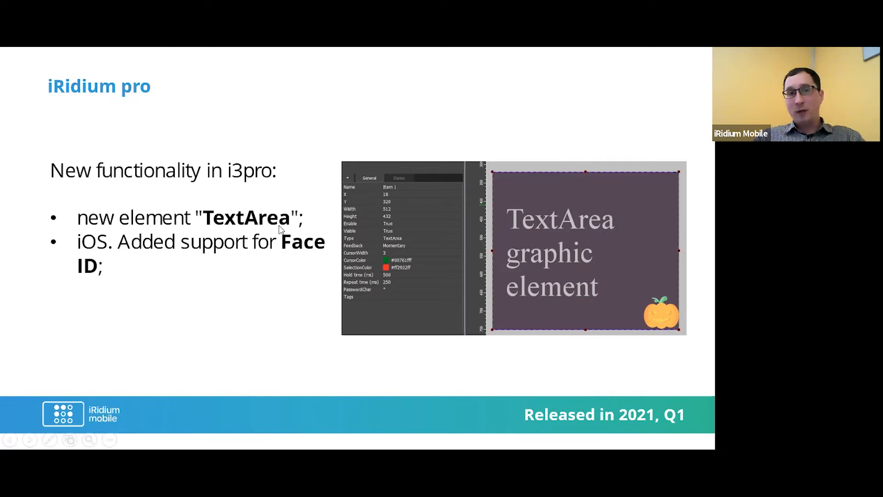
# Switch to iRidium Studio, draw a TextArea about 441 by 225 near the left edge of Project 1's Page 1, and return to the slideshow.
pyautogui.hotkey('alt', 'Tab')
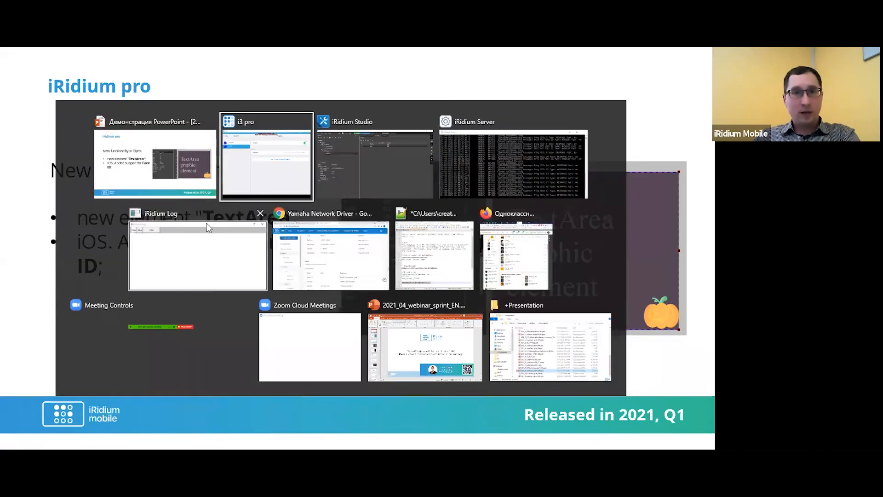
pyautogui.click(321, 176)
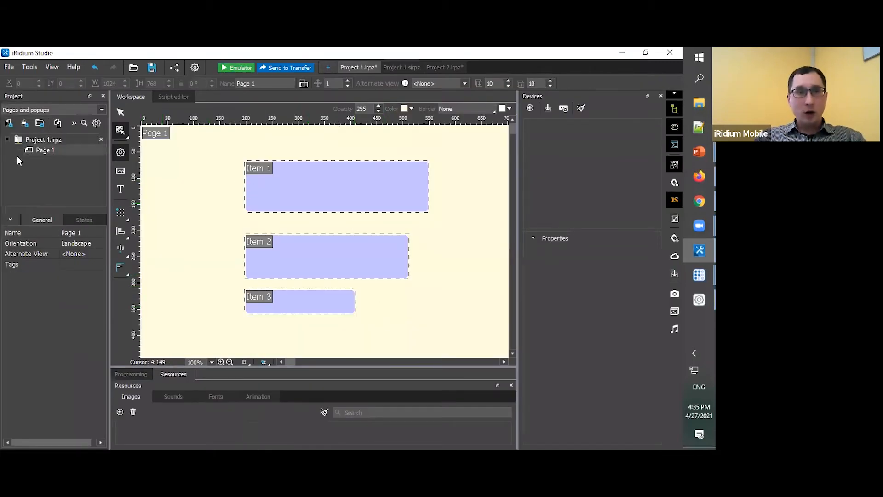
pyautogui.click(119, 132)
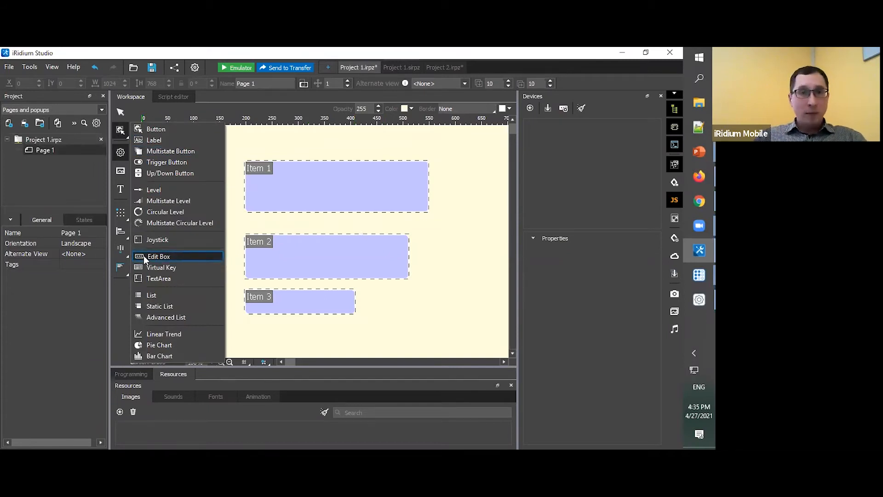
pyautogui.click(152, 280)
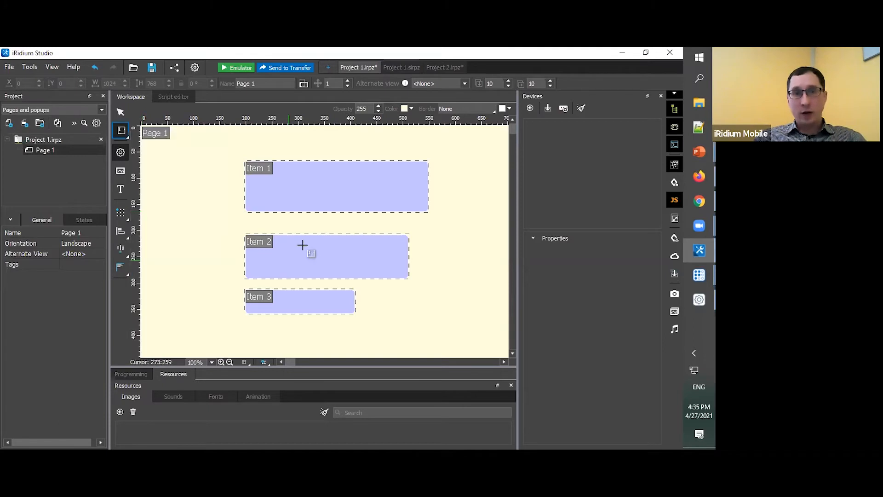
pyautogui.click(163, 206)
pyautogui.moveTo(312, 319); pyautogui.dragTo(394, 324)
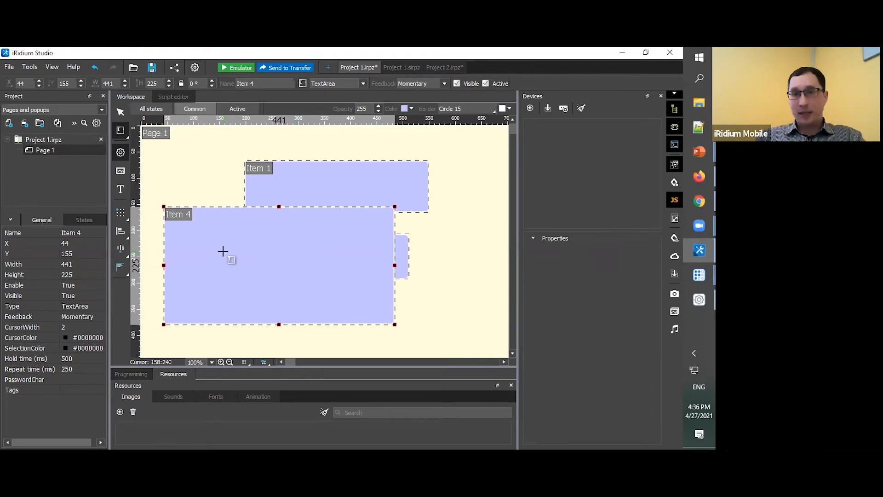
pyautogui.hotkey('alt', 'Tab')
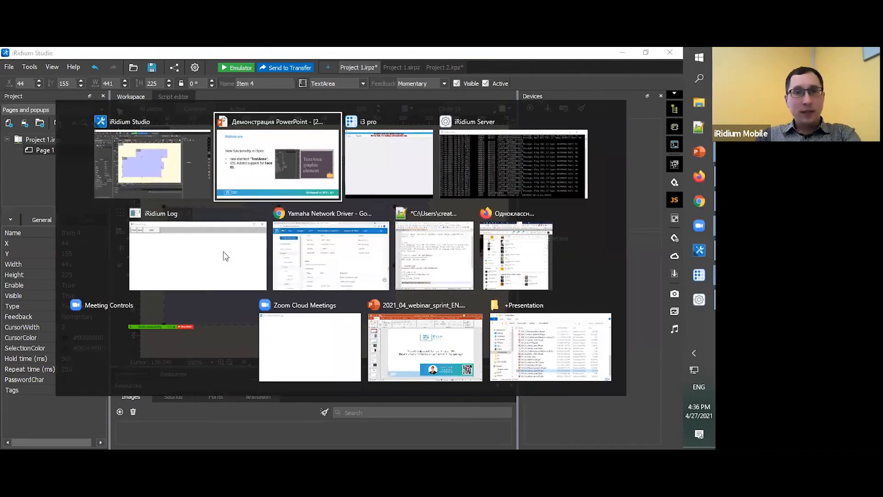
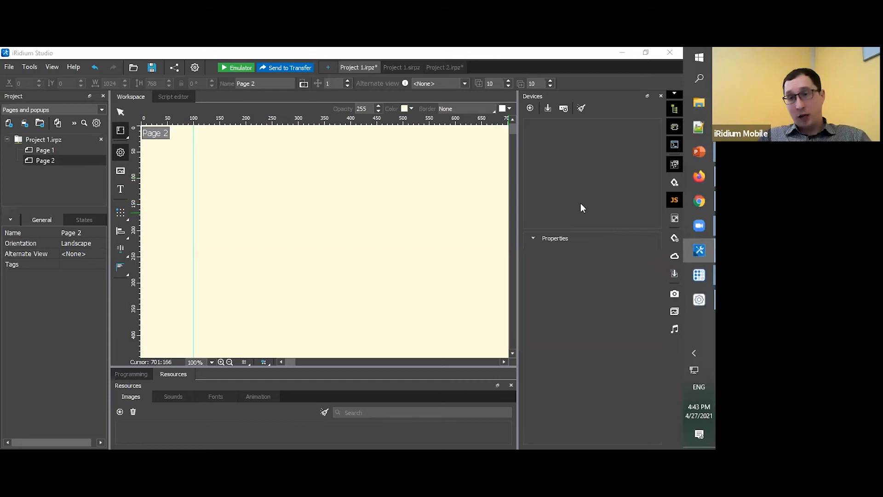
# In Project 2, select the upper button to check its linked routine, and return to Page 1.
pyautogui.click(441, 67)
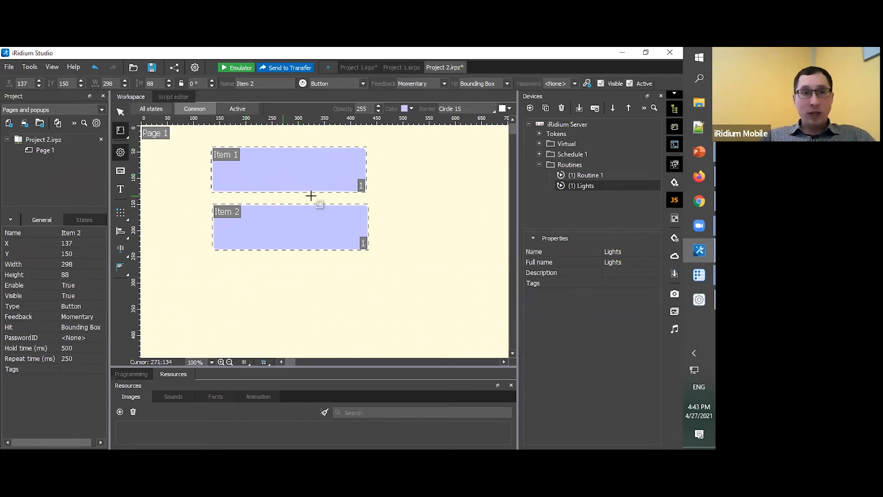
pyautogui.click(257, 172)
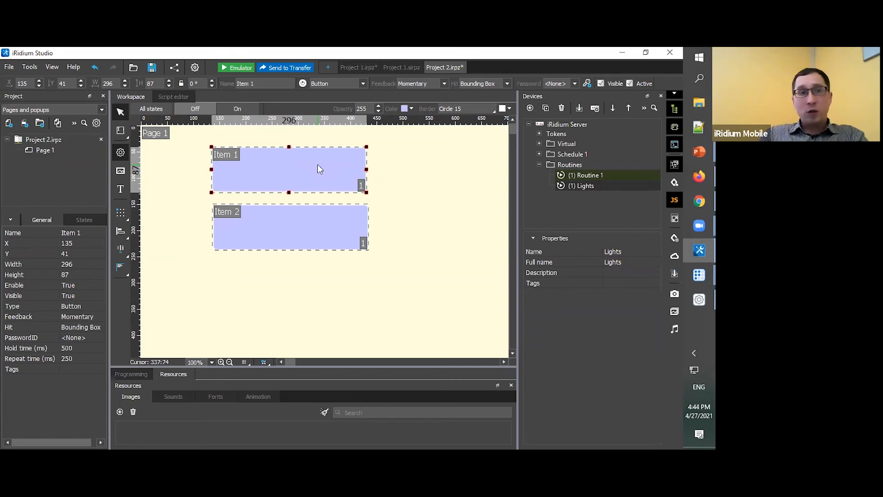
pyautogui.click(40, 149)
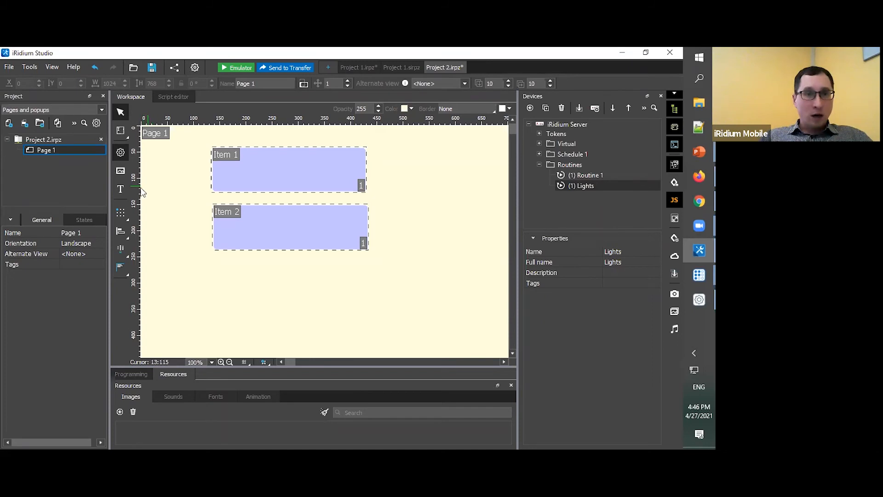
# Add a vertical guide line left of the two buttons on Page 1 and move it to about coordinate 57.
pyautogui.moveTo(137, 192); pyautogui.dragTo(177, 191)
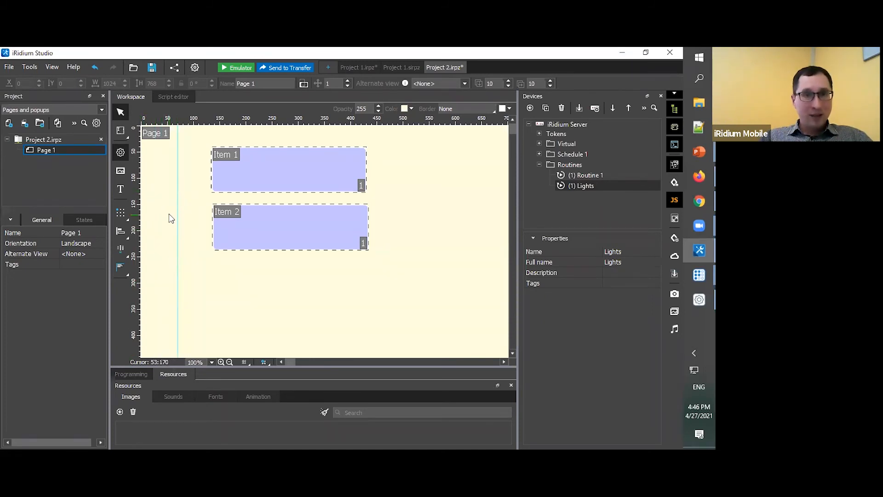
pyautogui.rightClick(177, 223)
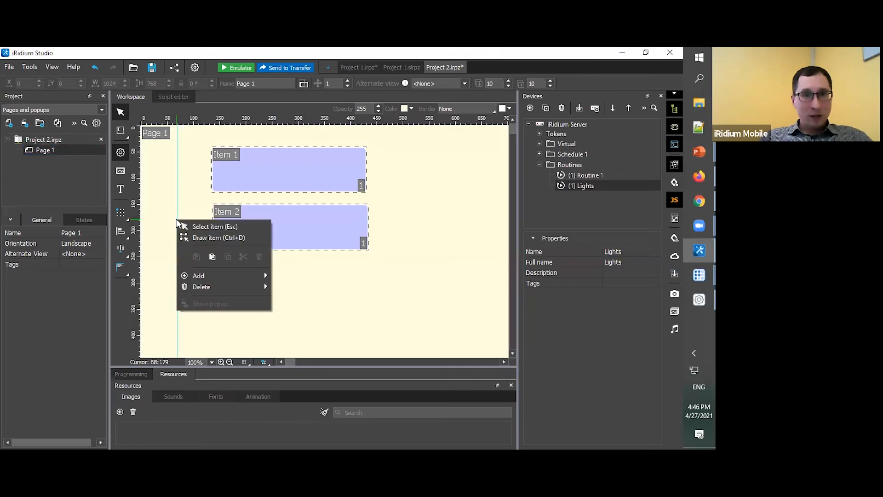
pyautogui.click(187, 226)
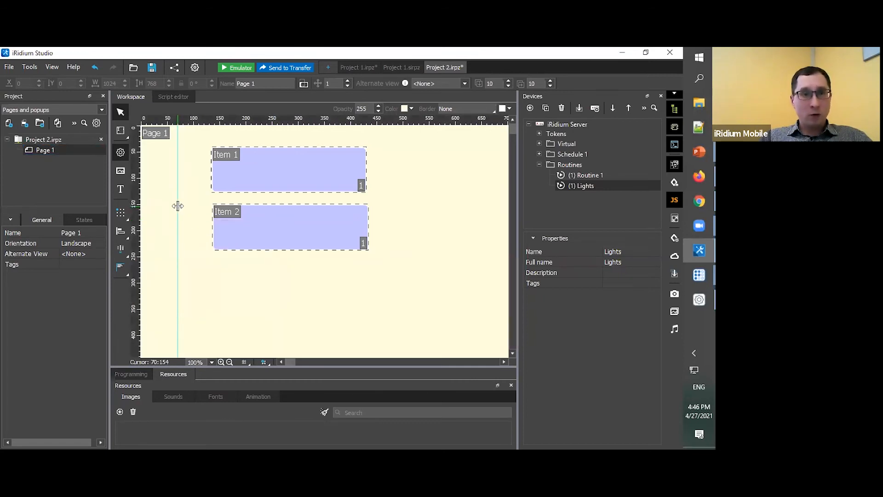
pyautogui.moveTo(177, 206); pyautogui.dragTo(170, 207)
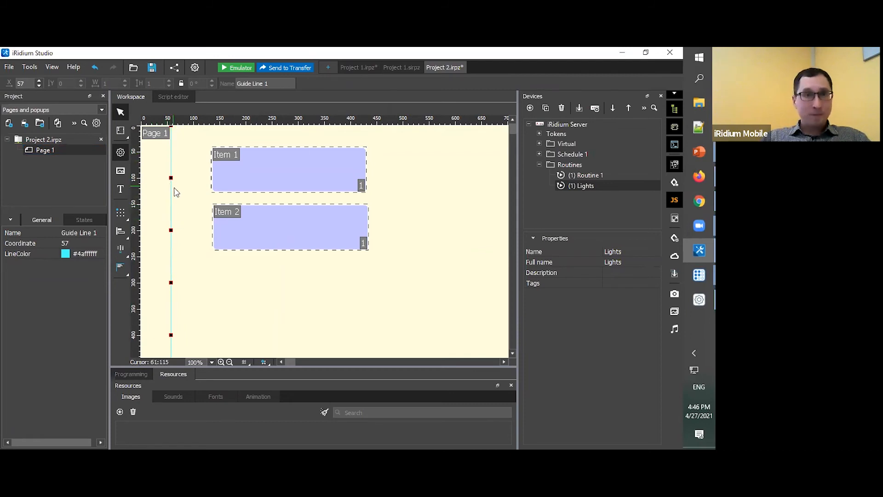
# Change the guide line's color to red #ff353fff.
pyautogui.click(66, 254)
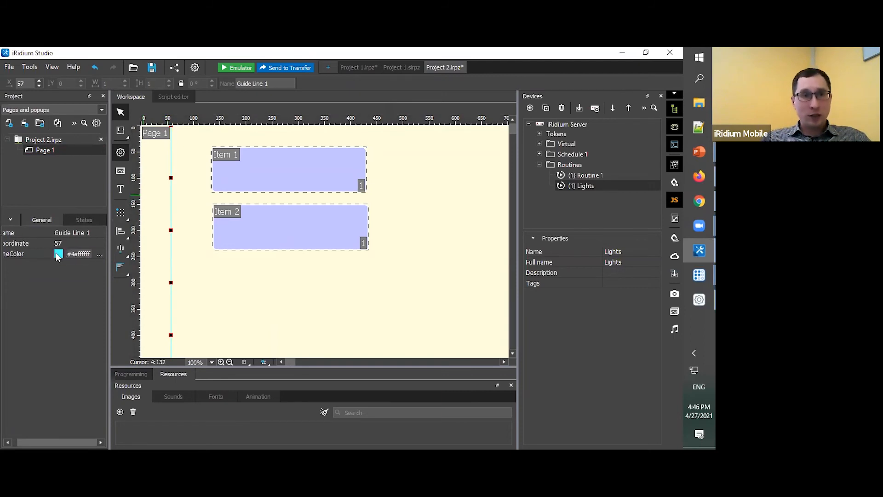
pyautogui.click(100, 254)
pyautogui.click(293, 224)
pyautogui.press('Return')
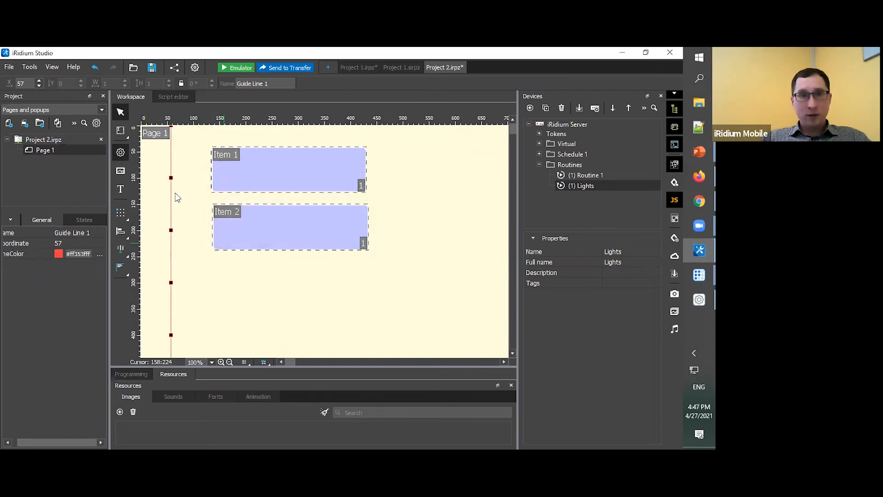
# Set the red vertical guide line's coordinate to 100 on Page 1 and deselect the line.
pyautogui.click(61, 243)
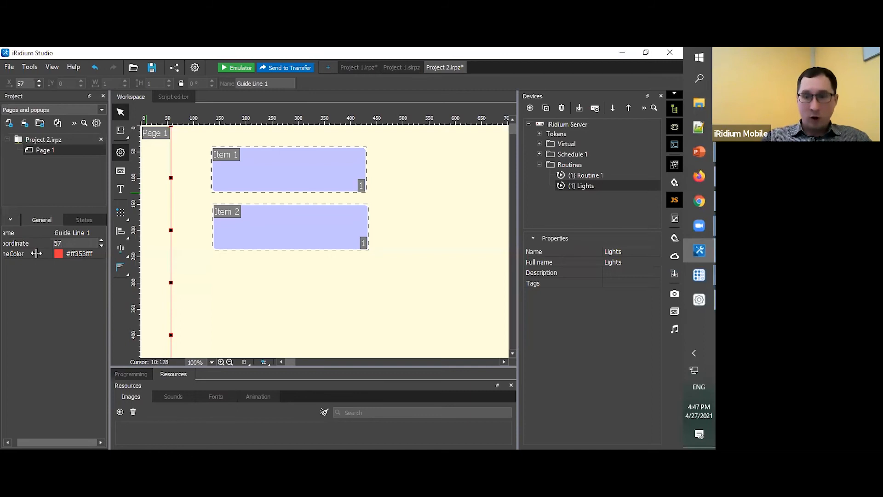
pyautogui.write('100')
pyautogui.press('BackSpace')
pyautogui.press('BackSpace')
pyautogui.press('BackSpace')
pyautogui.press('BackSpace')
pyautogui.press('BackSpace')
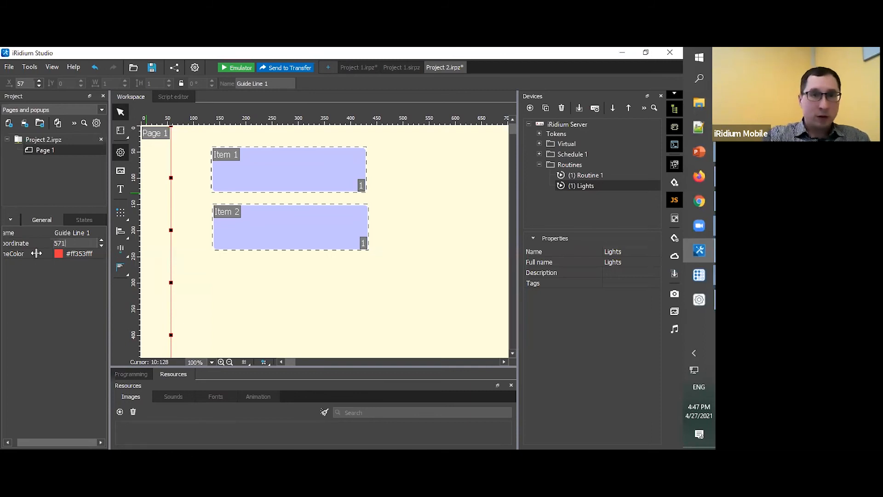
pyautogui.write('1000')
pyautogui.press('Return')
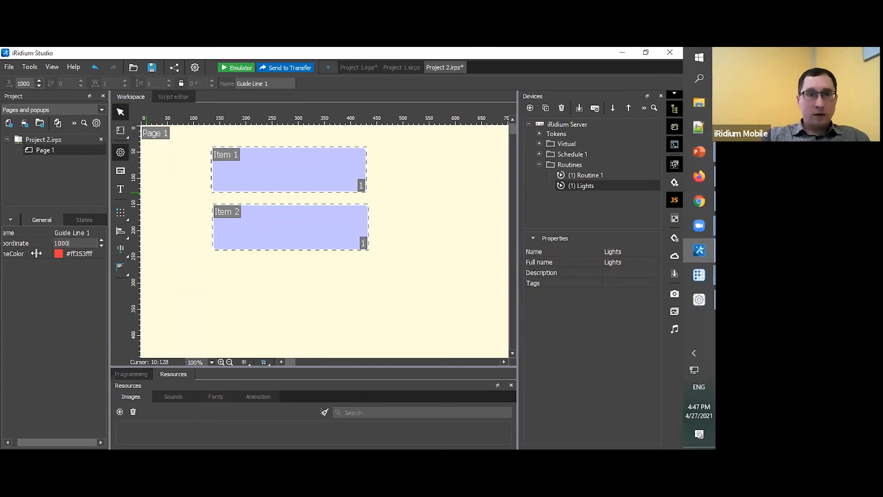
pyautogui.press('BackSpace')
pyautogui.press('Return')
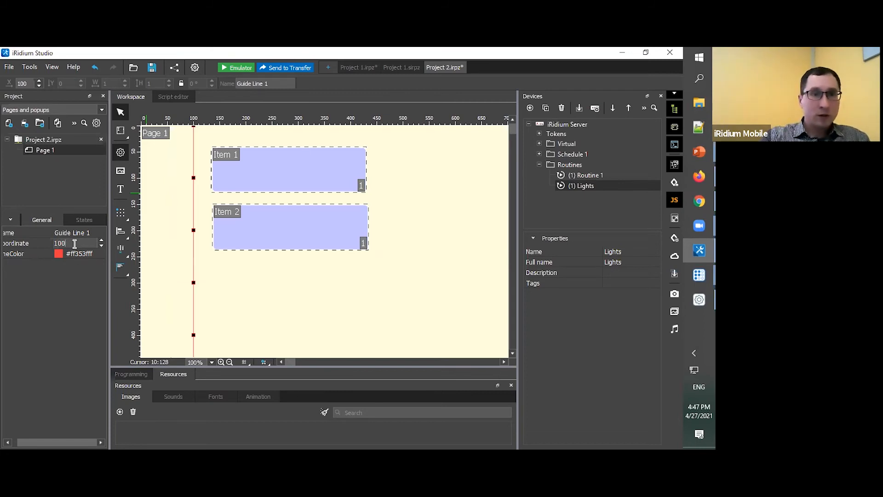
pyautogui.click(232, 276)
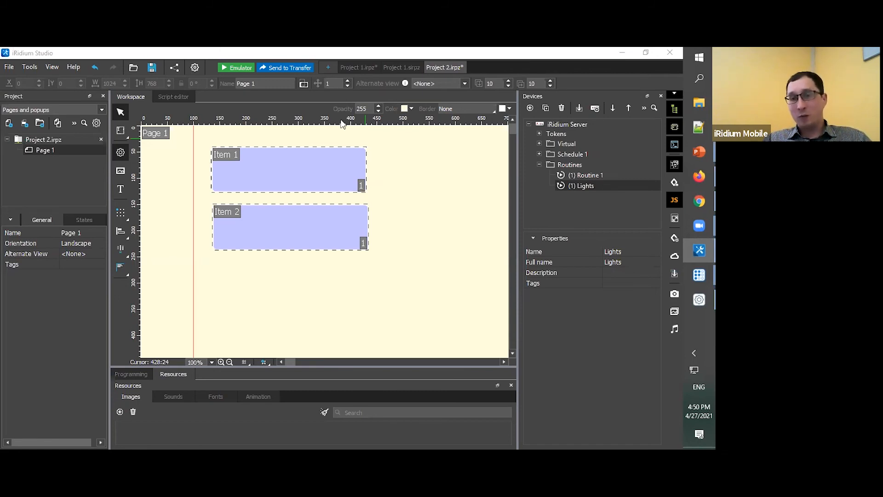
# Add a new landscape page named Page 2 to Project 2.
pyautogui.click(42, 150)
pyautogui.rightClick(42, 151)
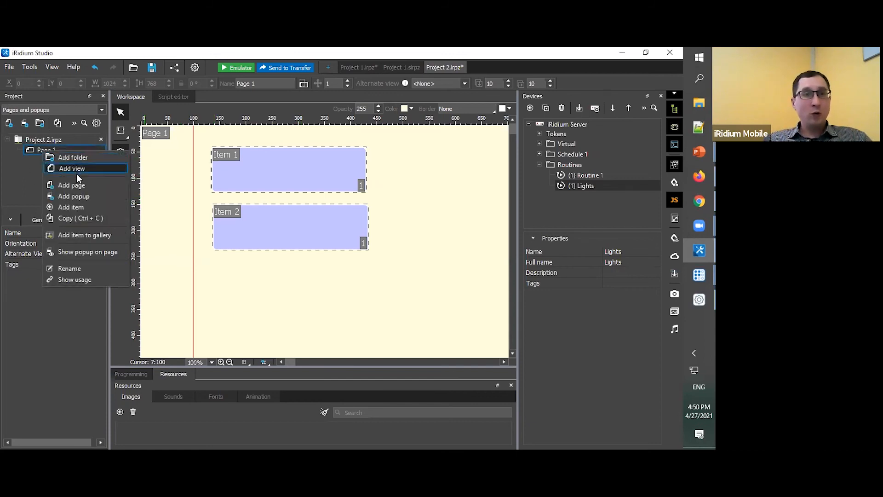
pyautogui.click(77, 185)
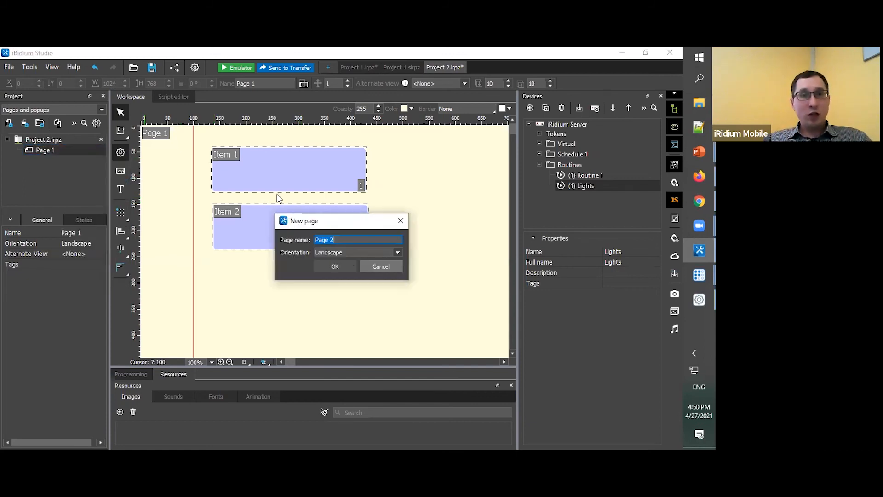
pyautogui.click(344, 265)
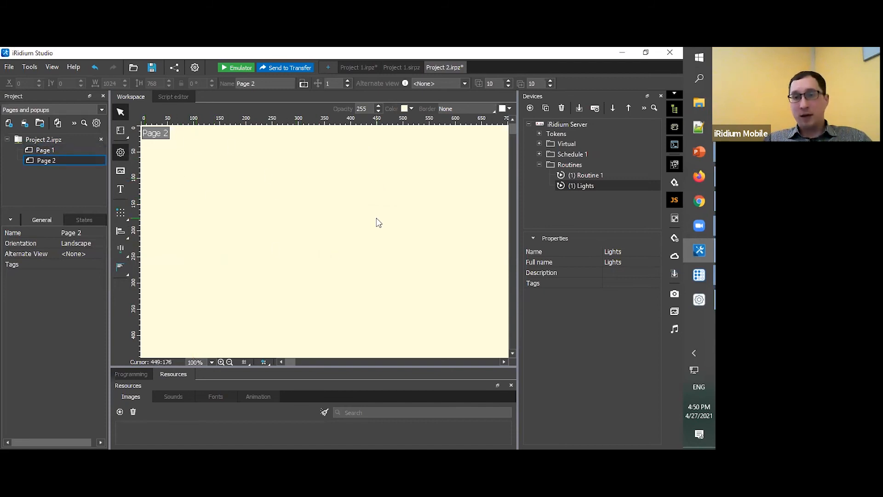
# Add a horizontal guide line at about coordinate 105 on Page 1, and copy both guide lines to Page 2.
pyautogui.click(67, 151)
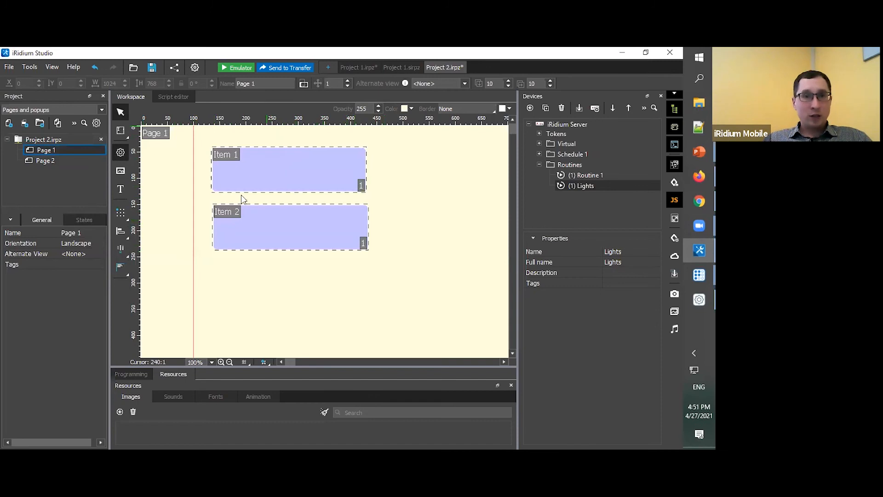
pyautogui.moveTo(206, 120); pyautogui.dragTo(154, 180)
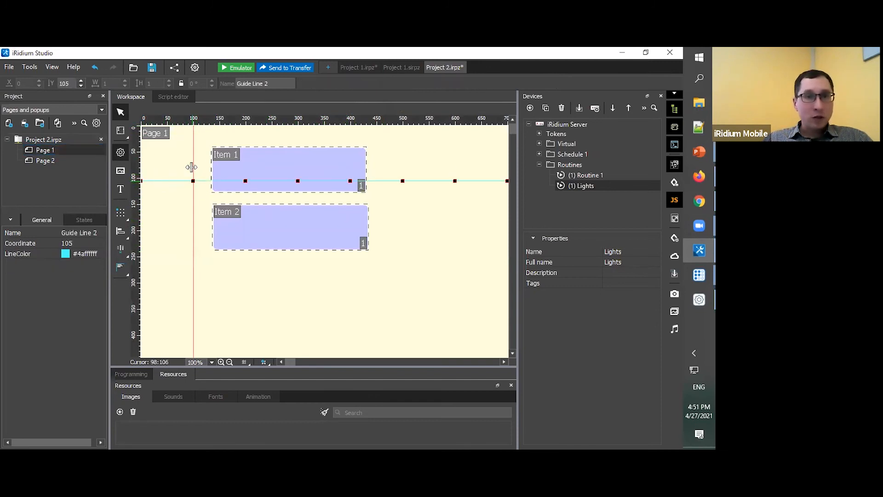
pyautogui.click(193, 215)
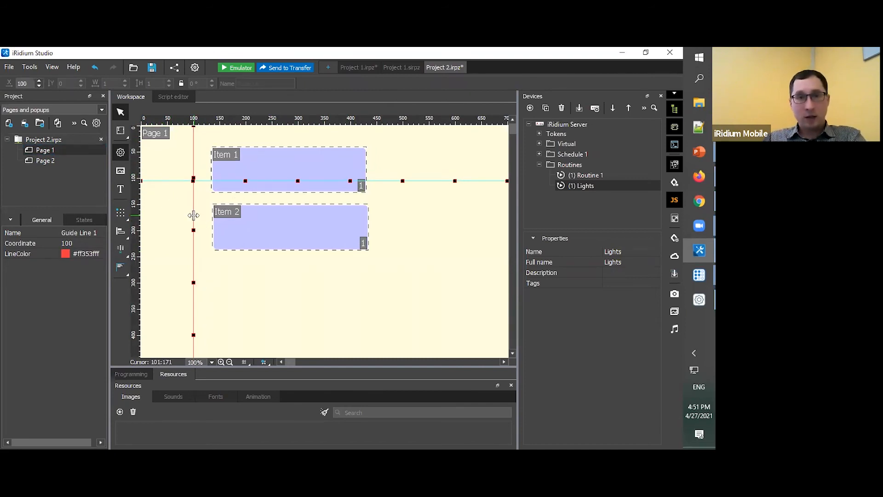
pyautogui.click(46, 160)
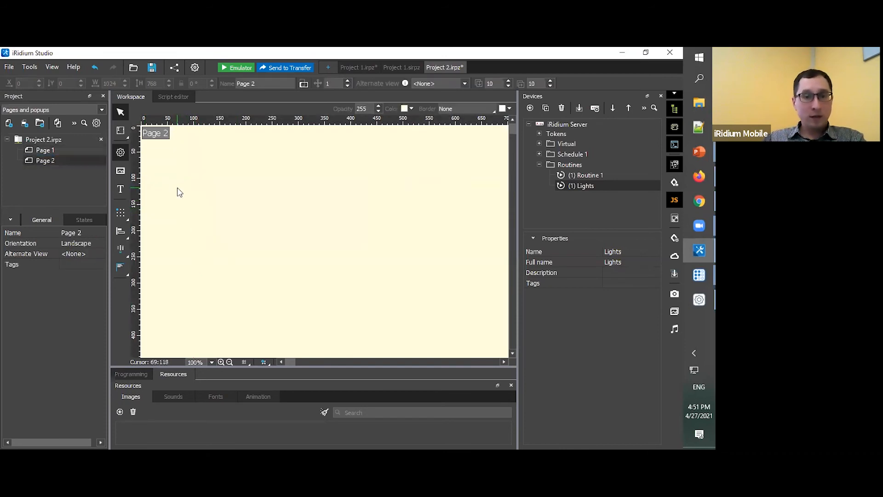
pyautogui.hotkey('ctrl', 'v')
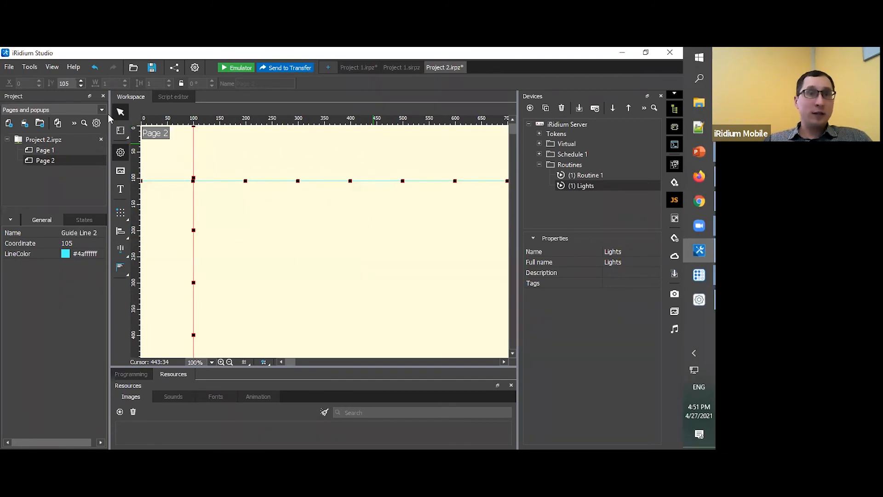
# Duplicate Page 2 together with its guide lines, and select the copied page.
pyautogui.rightClick(54, 160)
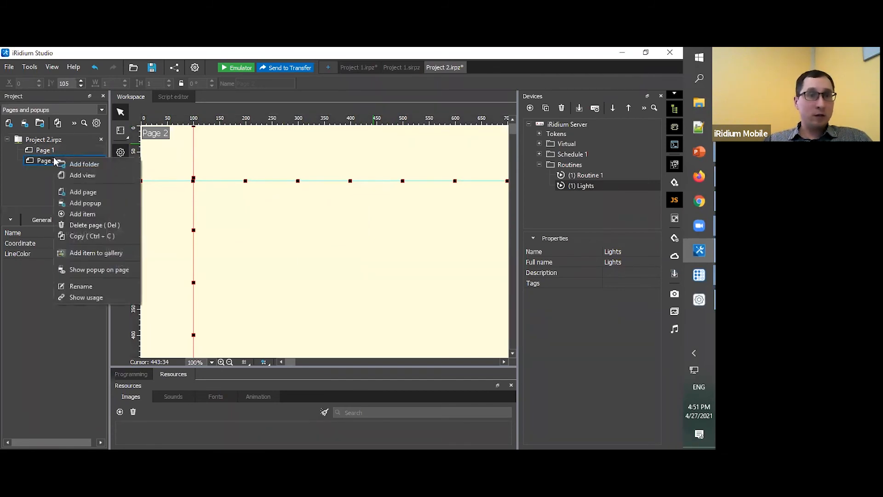
pyautogui.click(95, 236)
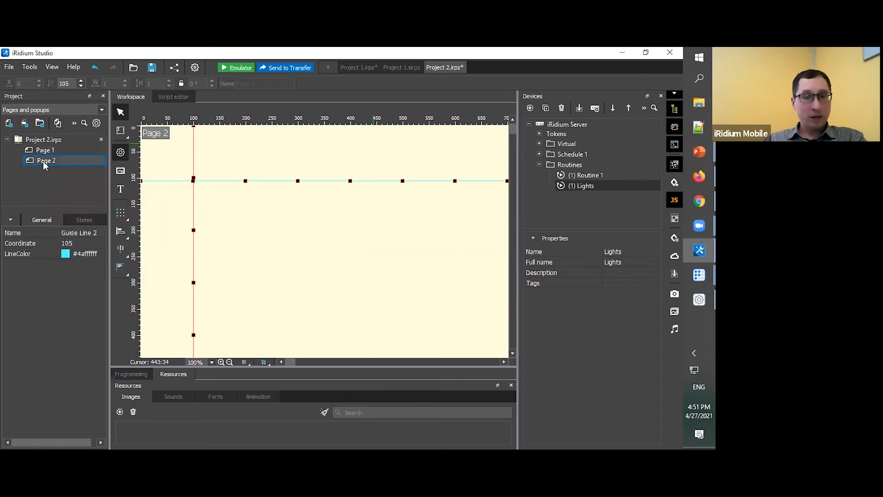
pyautogui.hotkey('ctrl', 'v')
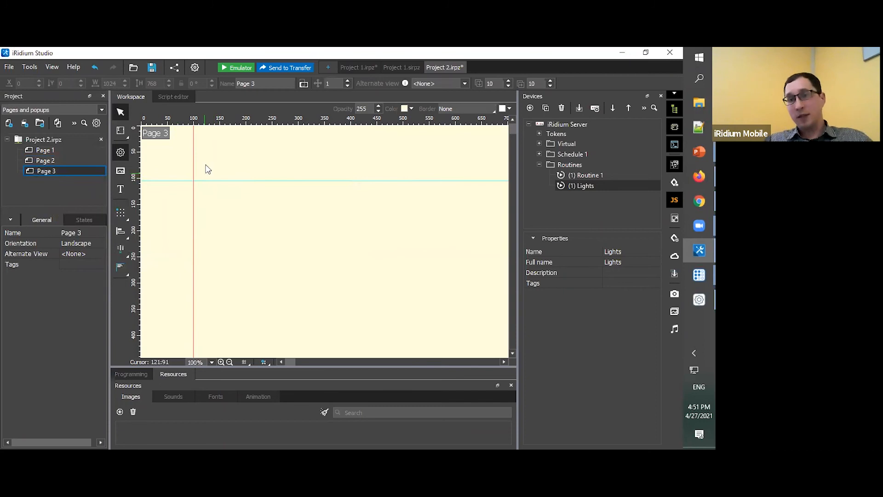
pyautogui.click(51, 171)
pyautogui.click(52, 172)
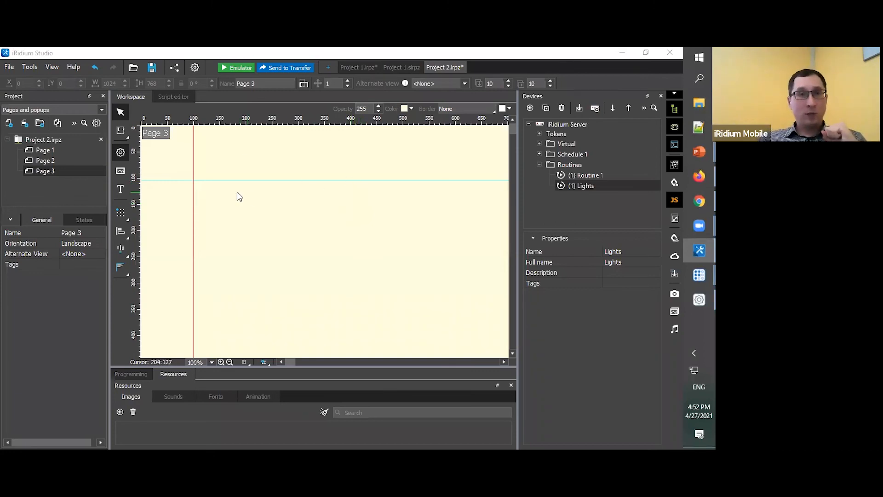
# In Project 1.sirpz, open Routine 1, examine the value and available commands of its Temperature action, and close the routine without changes.
pyautogui.click(400, 68)
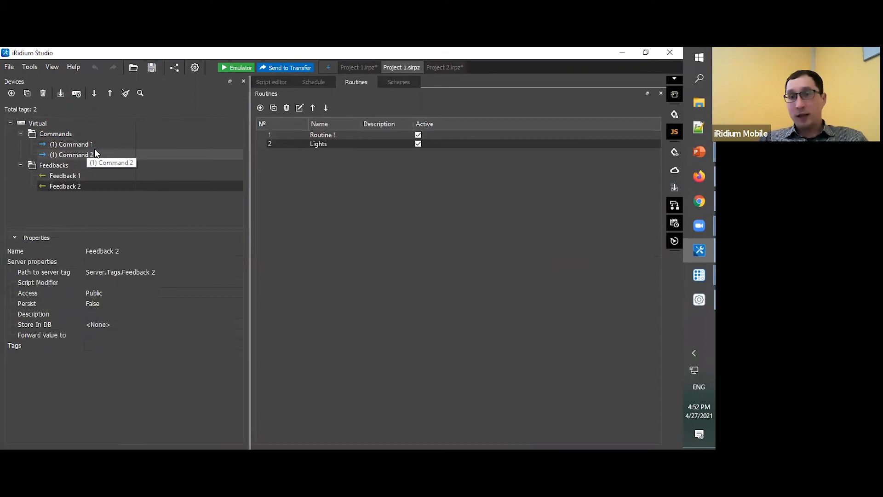
pyautogui.click(326, 137)
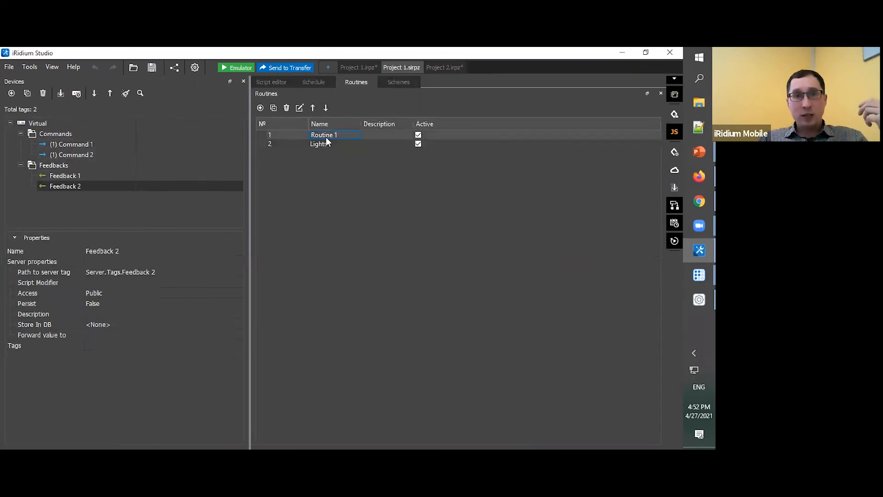
pyautogui.doubleClick(325, 136)
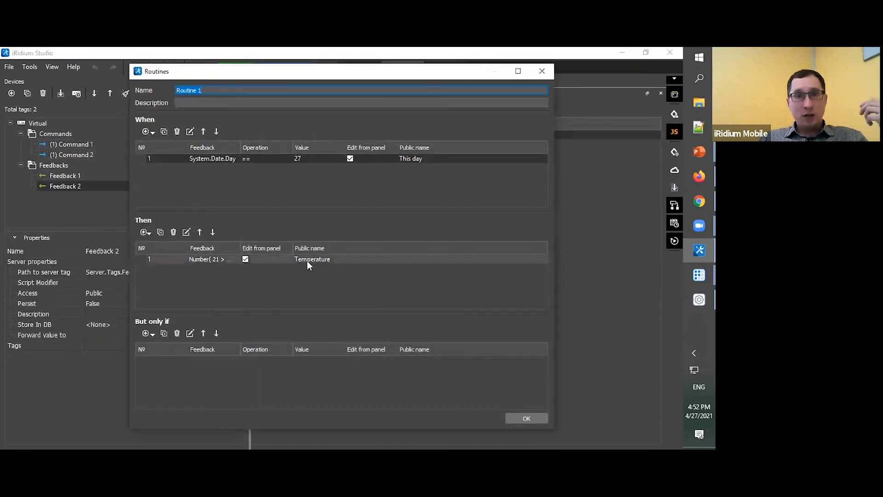
pyautogui.doubleClick(200, 261)
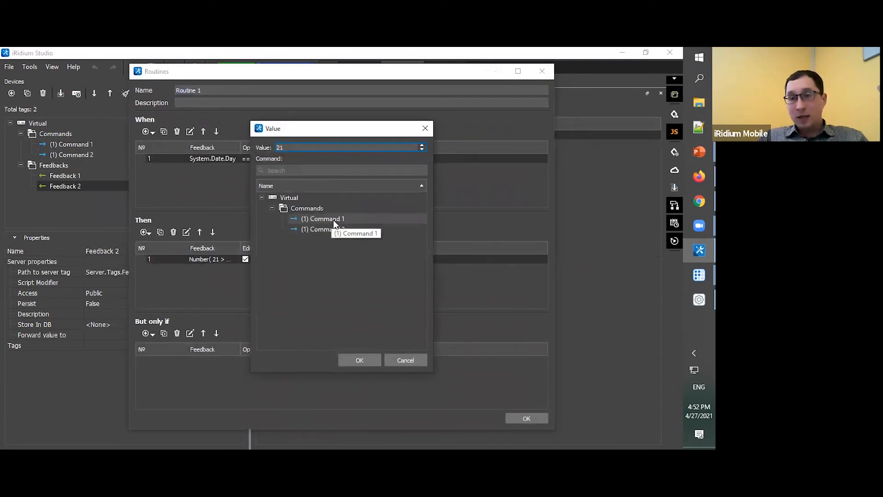
pyautogui.click(388, 220)
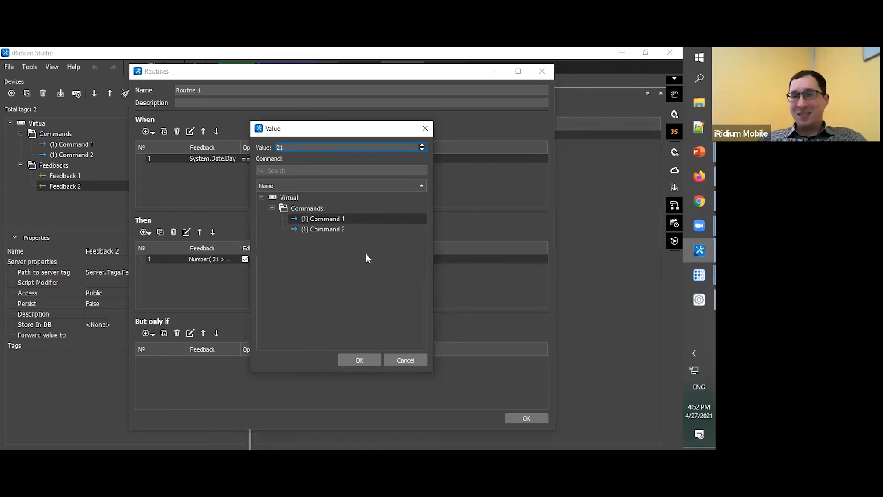
pyautogui.click(414, 361)
pyautogui.click(417, 198)
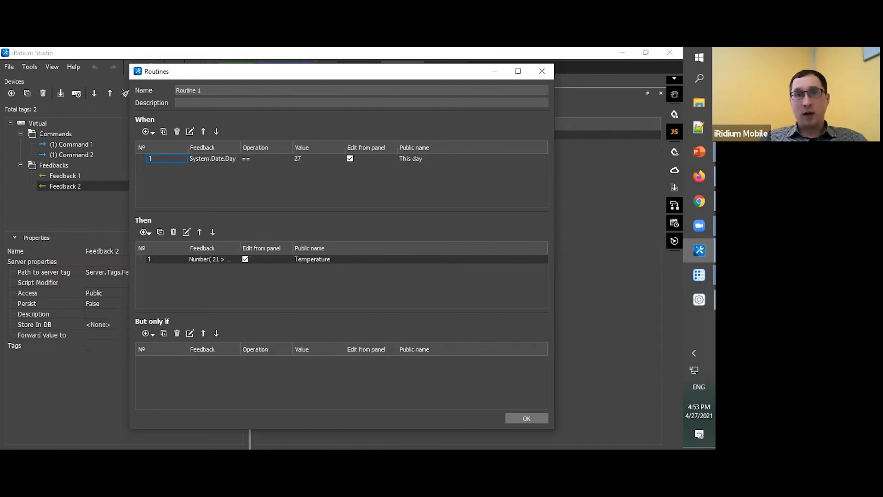
pyautogui.click(543, 72)
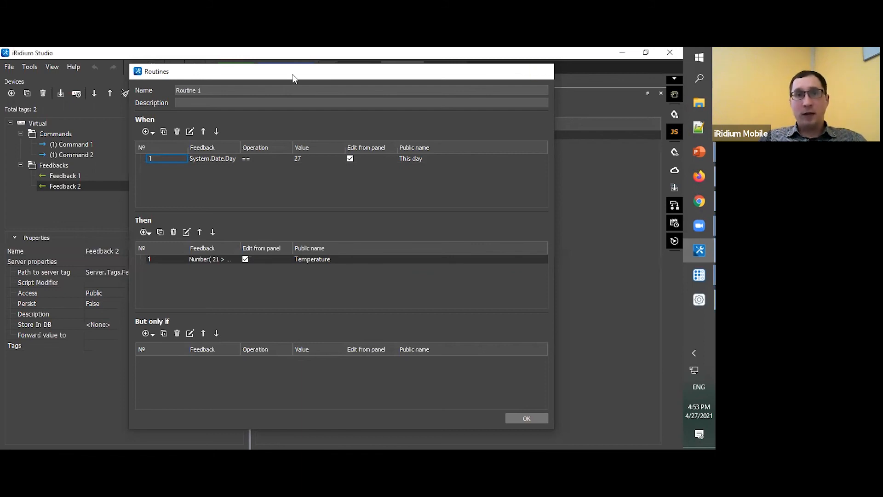
# Return to Project 2 and save it as Project 2.irpz in the 04 folder.
pyautogui.click(427, 67)
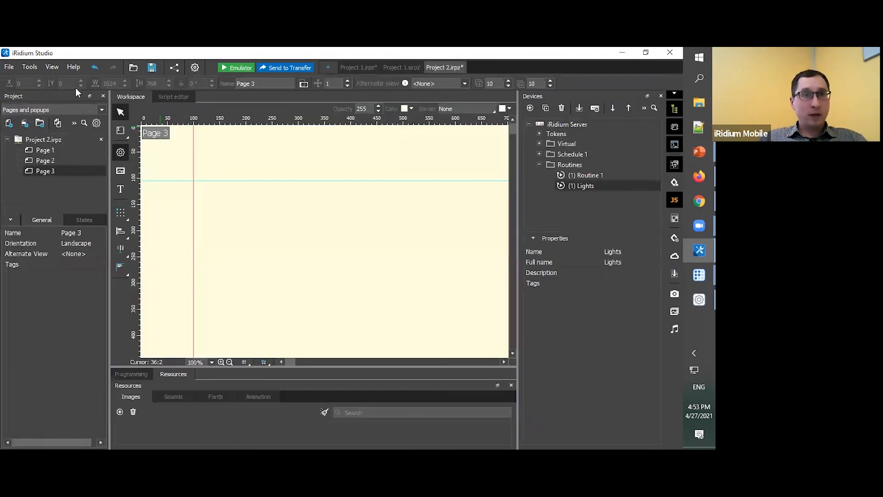
pyautogui.click(152, 68)
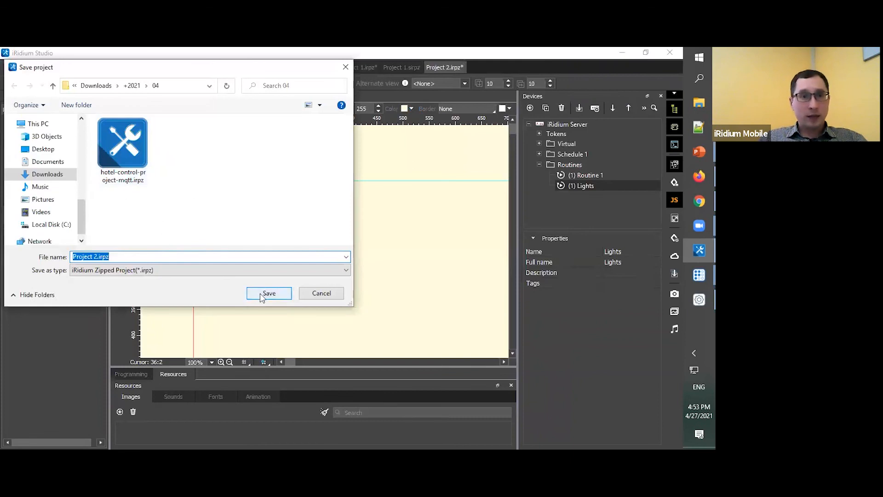
pyautogui.click(260, 294)
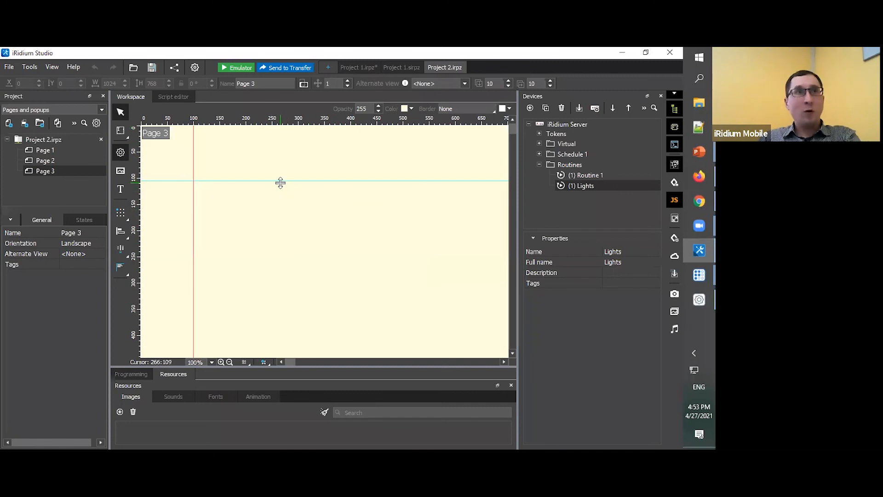
# Switch to the slideshow and advance to the slide about new functionality in BYOD manager.
pyautogui.hotkey('alt', 'Tab')
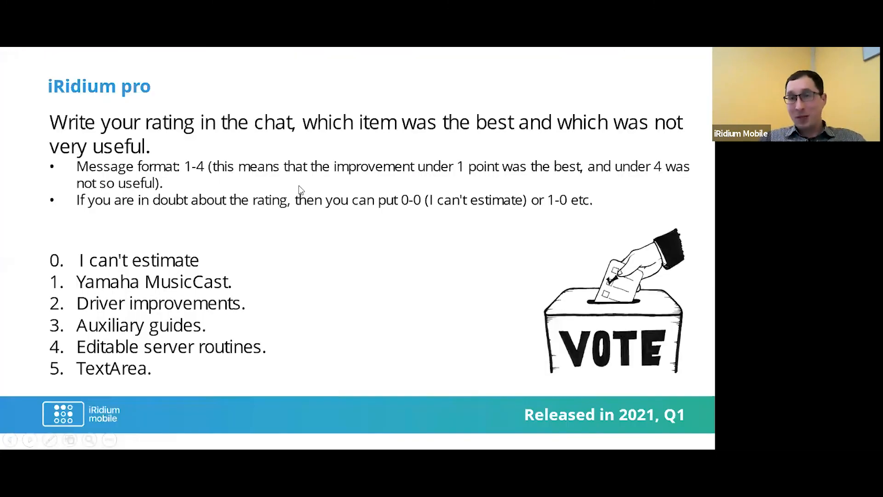
pyautogui.click(241, 179)
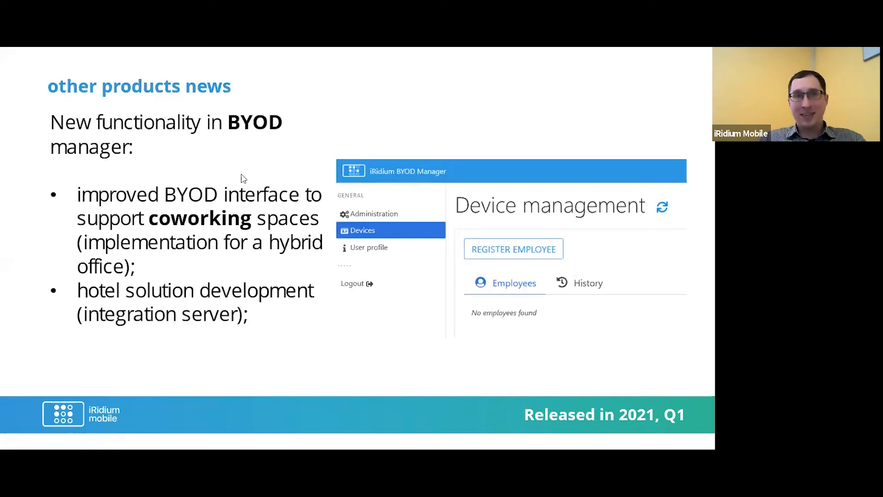